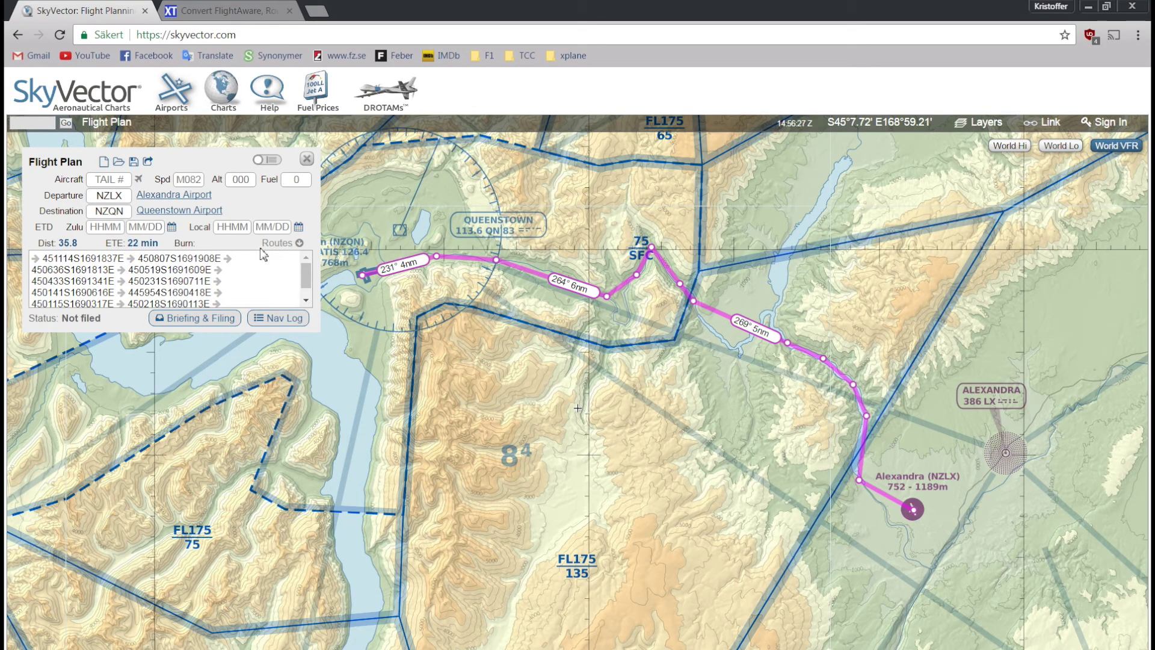
Clear all intermediate waypoints from the flight plan, keeping NZLX as departure and NZQN as destination.
click(248, 277)
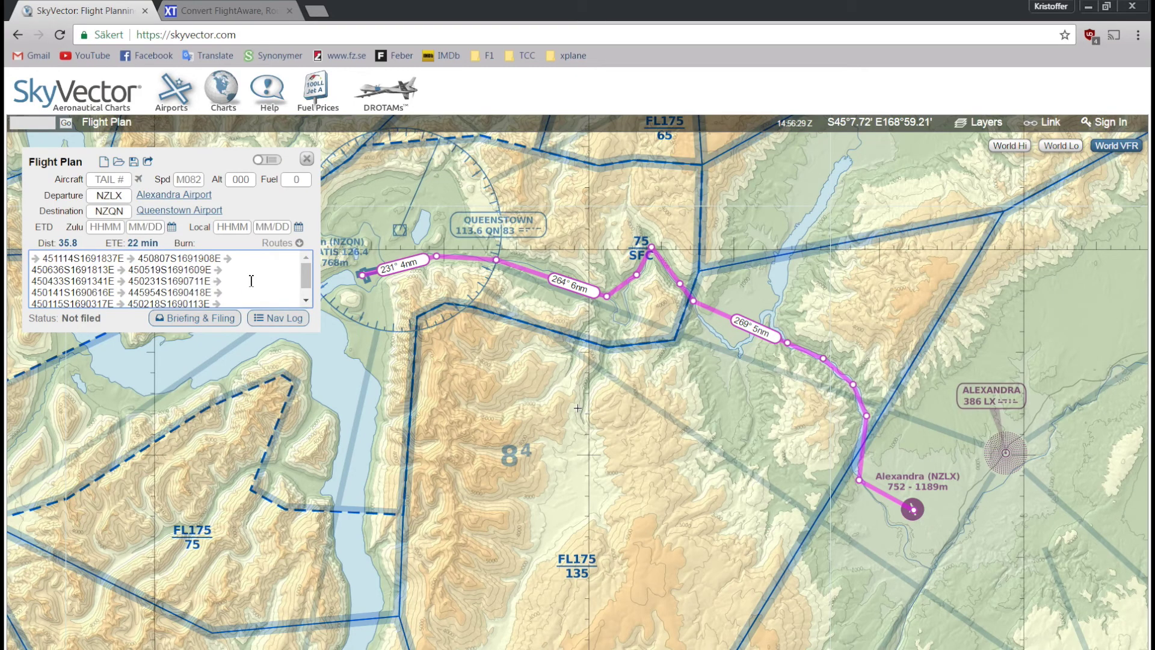
key(ctrl+a)
key(BackSpace)
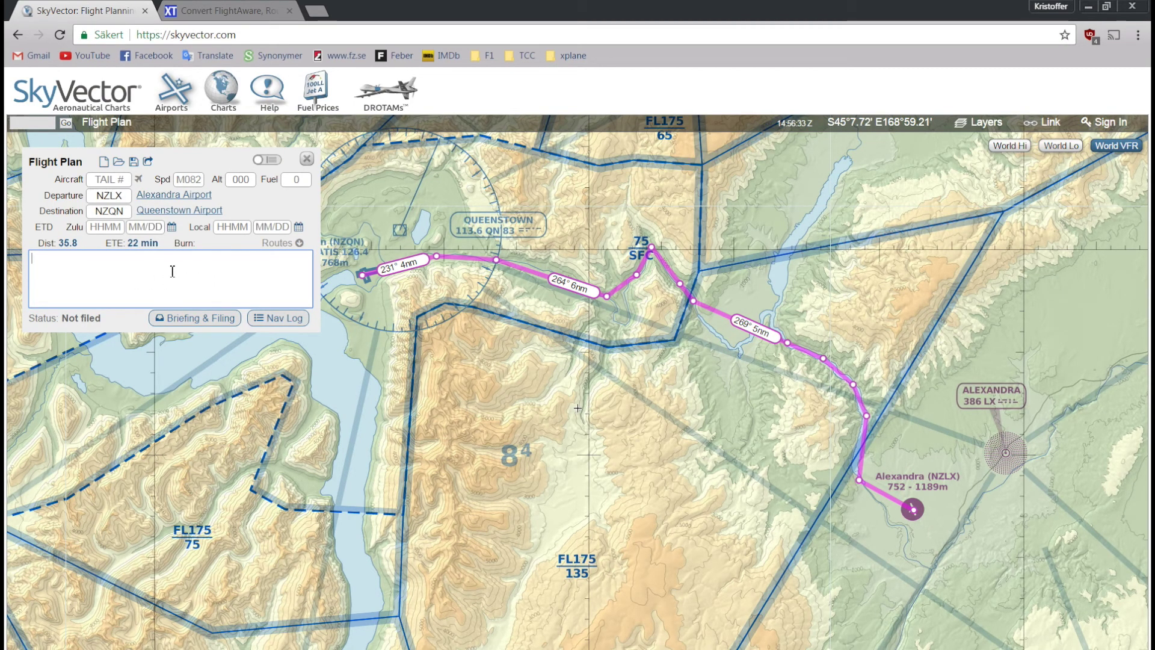
click(96, 195)
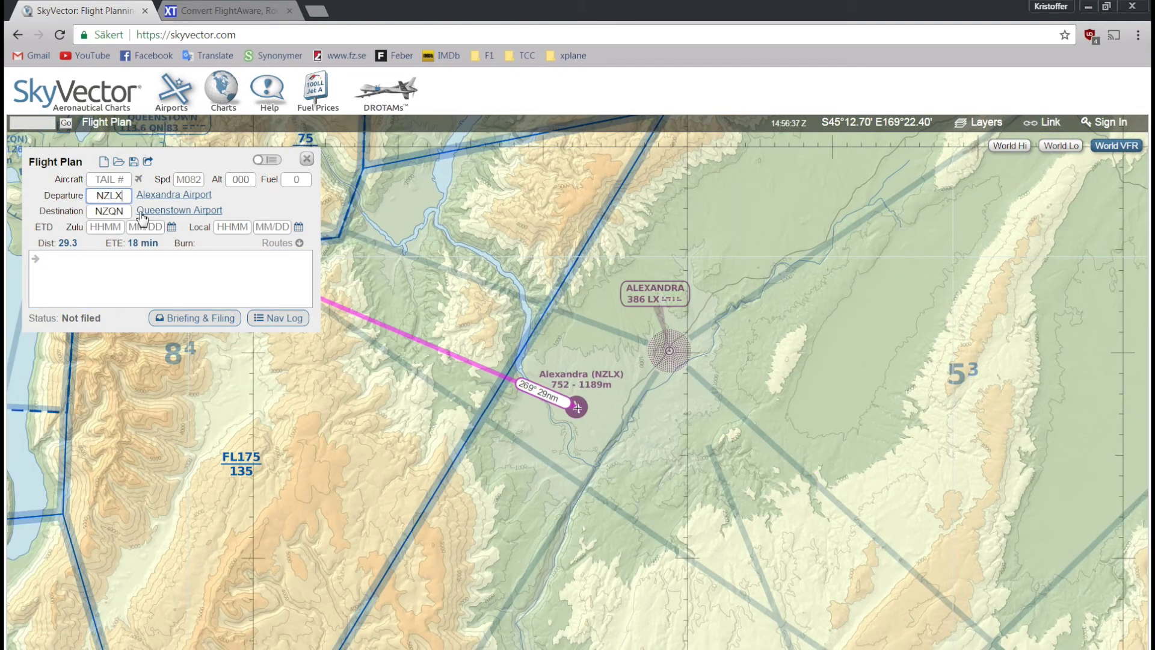
click(127, 211)
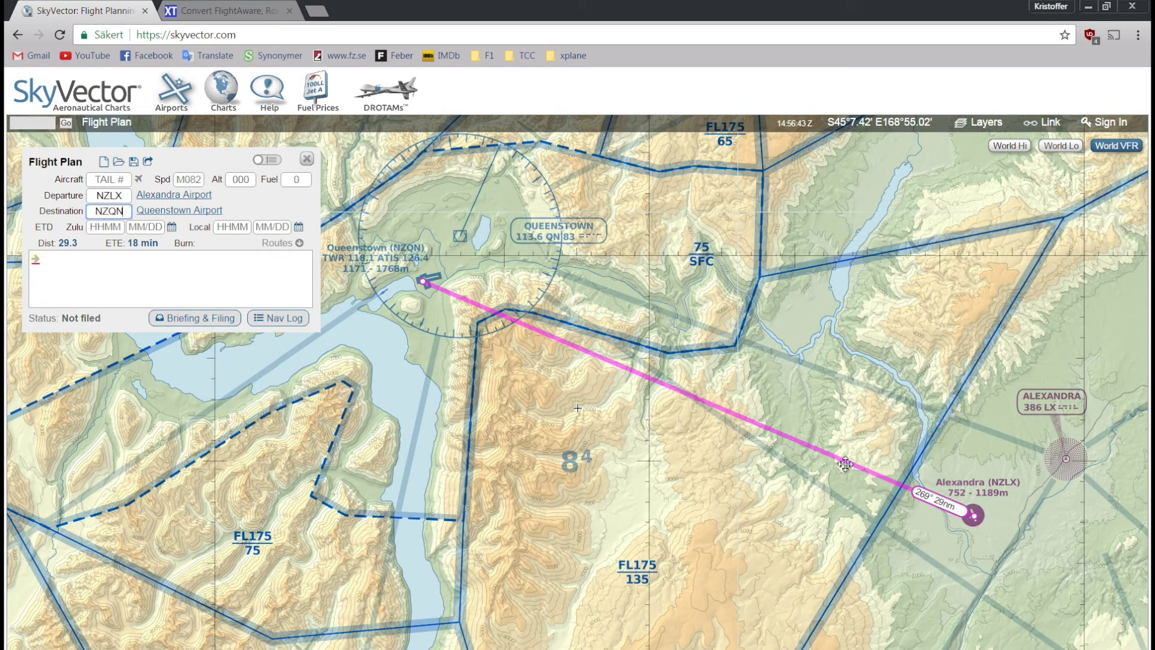
Bend the route out of Alexandra through GPS waypoints 451026S1691815E, 450756S1691858E, 450538S1691639E and 450435S1691343E.
drag(838, 458, 918, 476)
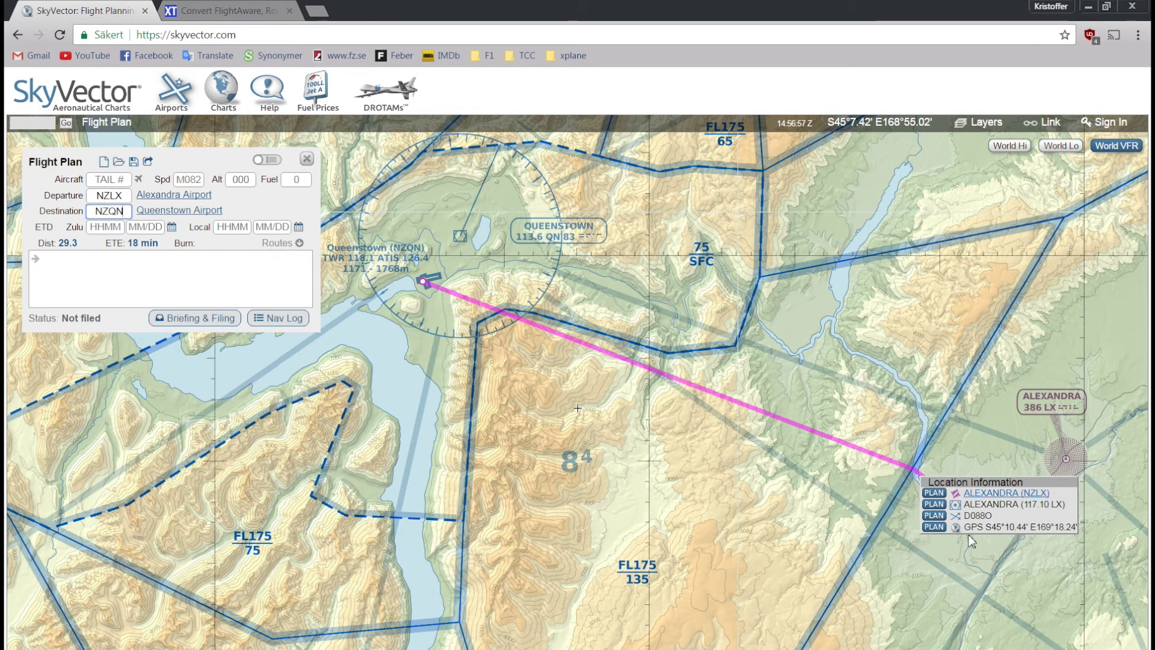
click(935, 528)
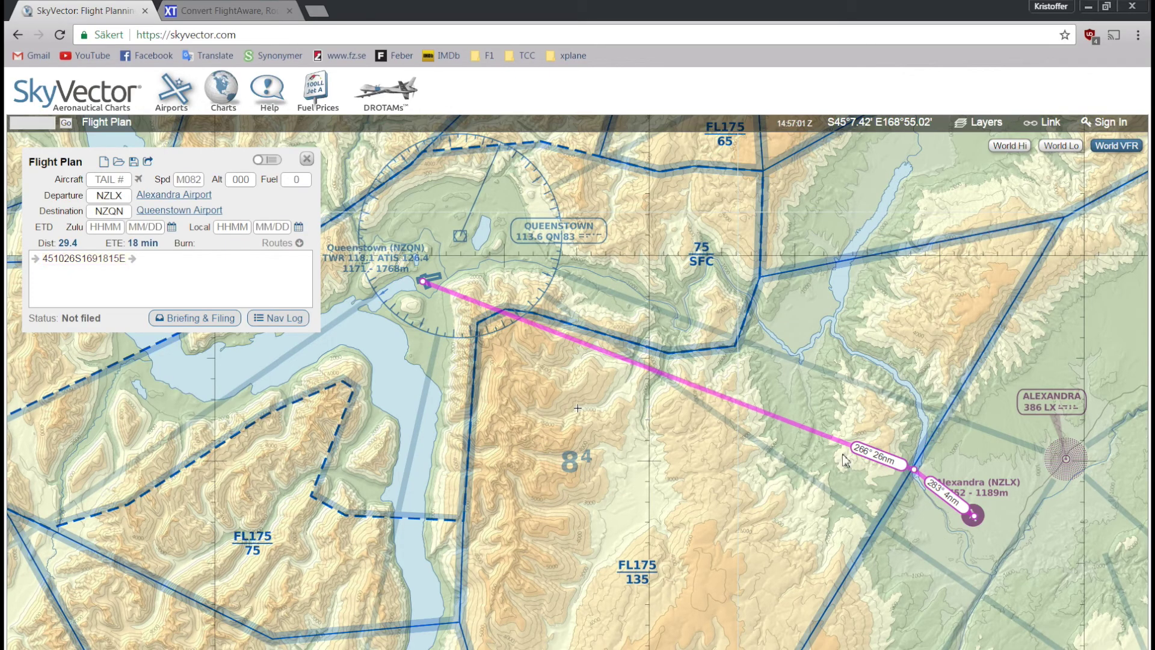
drag(811, 432, 928, 423)
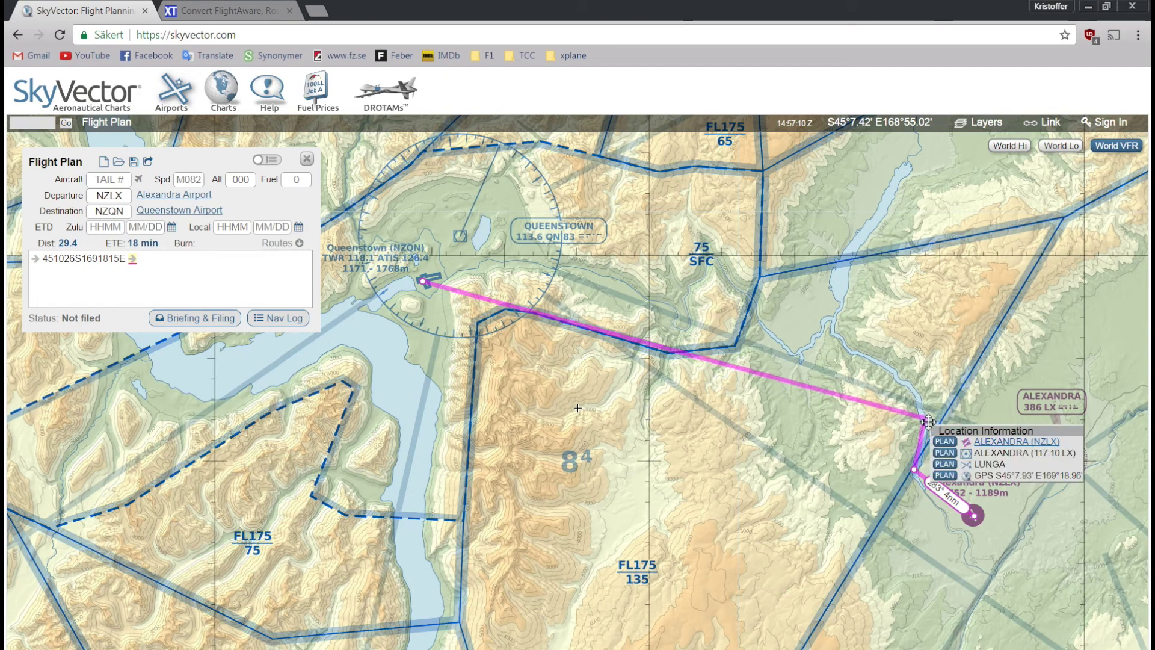
click(956, 474)
drag(868, 403, 853, 353)
click(923, 433)
click(880, 415)
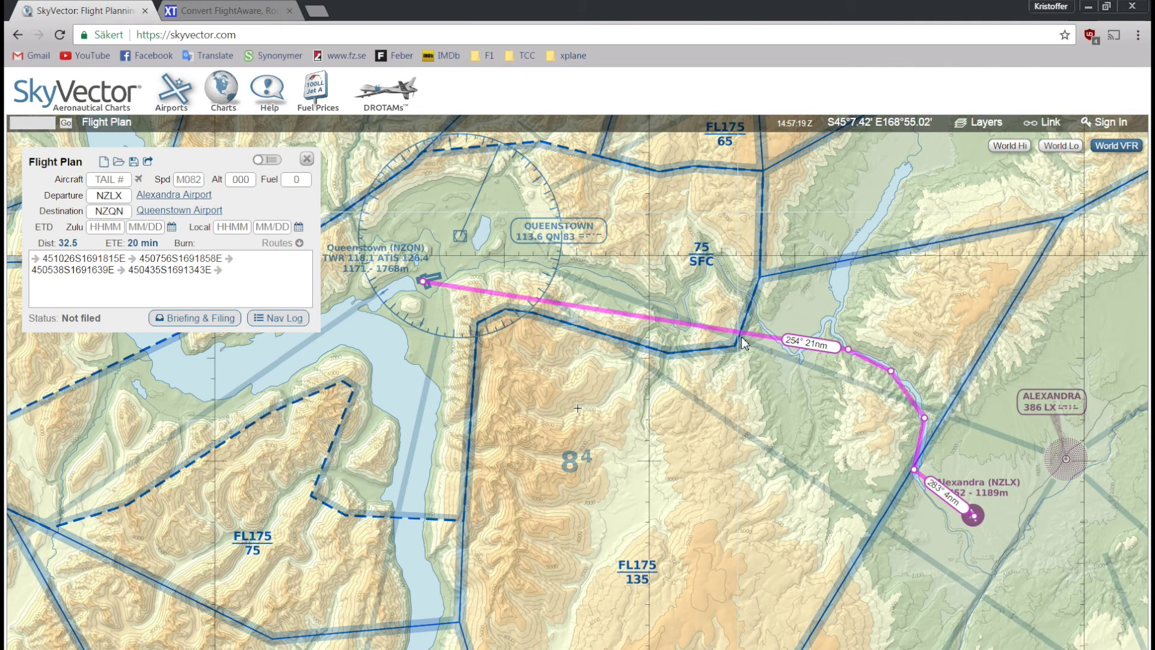
Route the remaining leg to Queenstown through GPS waypoints 450226S1690707E, 450000S1690426E, 450200S1690226E, 450031S1685356E and 450000S1685014E.
drag(736, 333, 753, 305)
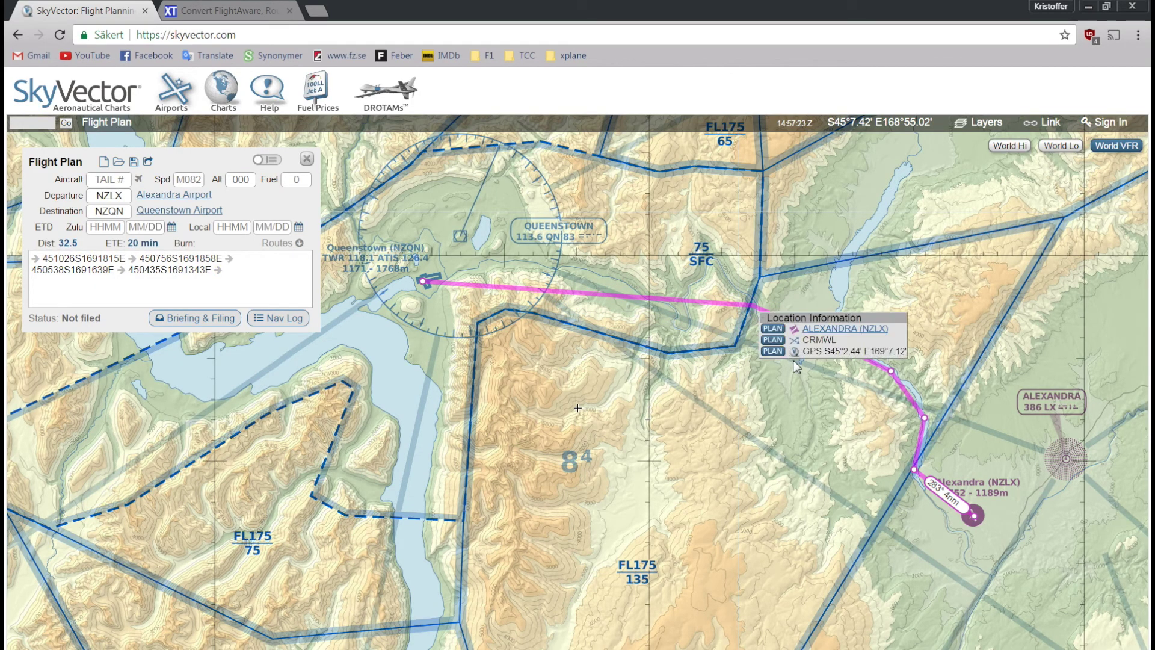
mouse_move(674, 299)
mouse_down()
mouse_move(715, 256)
mouse_move(665, 278)
mouse_move(684, 307)
mouse_move(684, 295)
mouse_up()
click(708, 366)
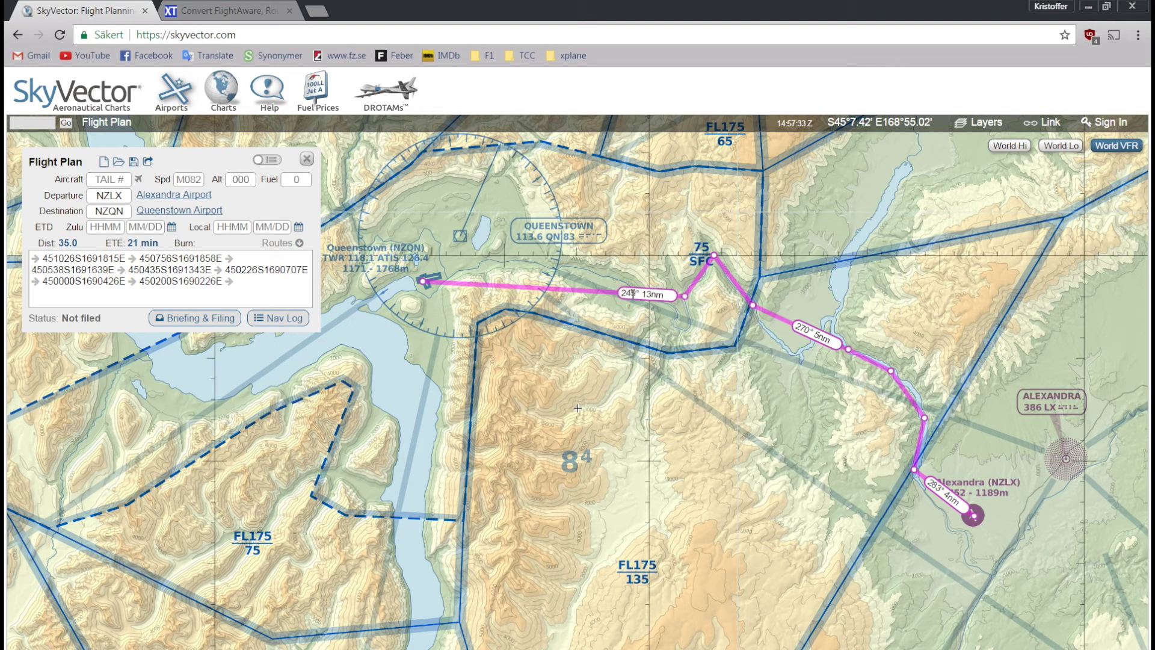
drag(577, 291, 565, 269)
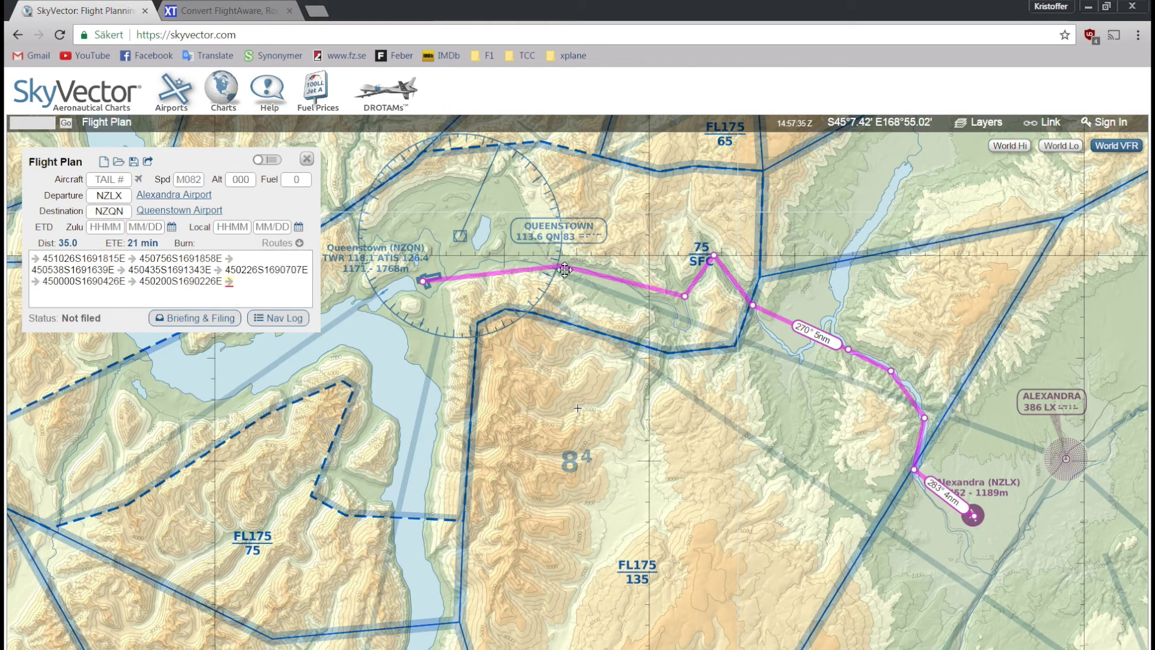
click(591, 337)
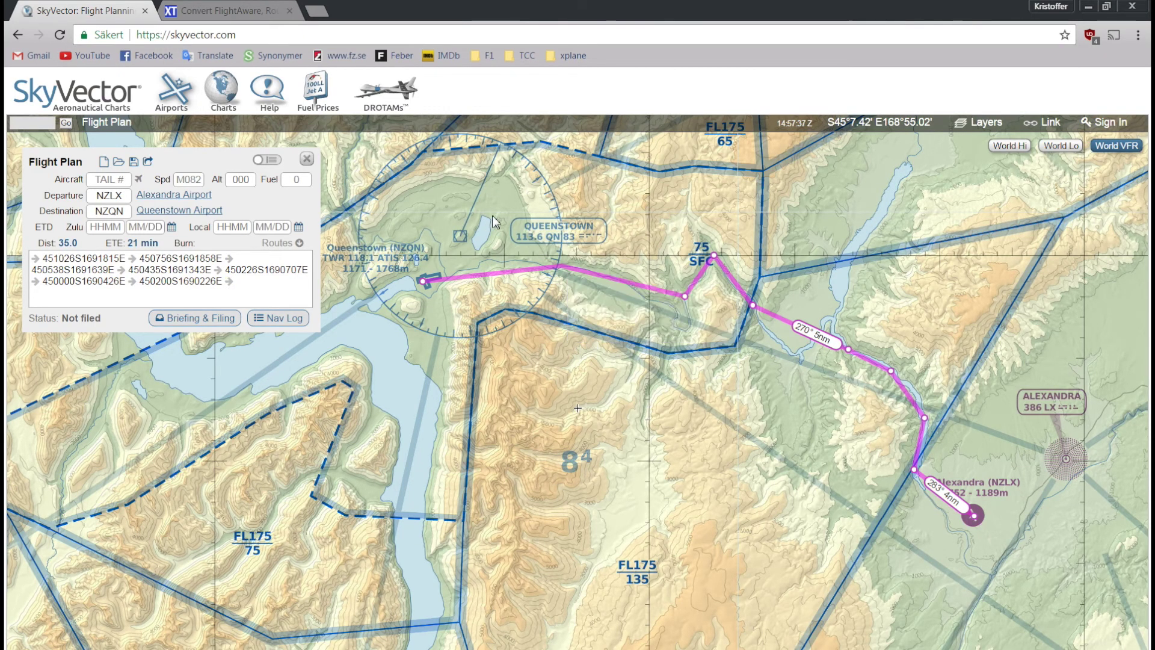
drag(477, 276, 505, 256)
click(528, 369)
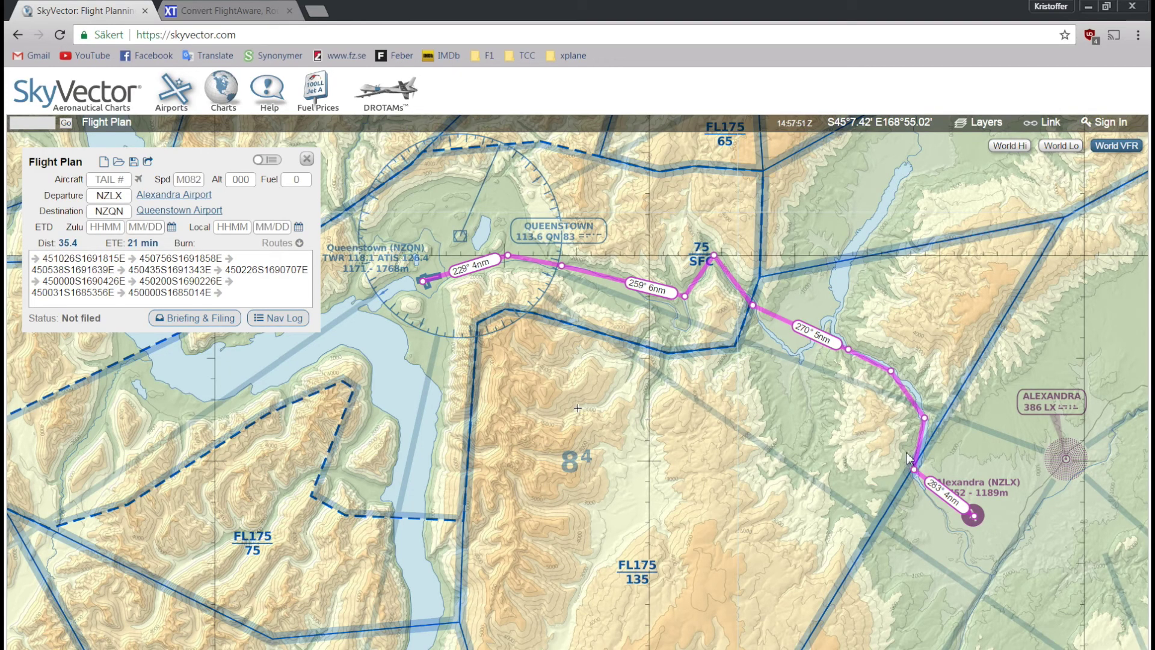
Try to move waypoint 450200S1690226E slightly west on the map.
drag(687, 299, 682, 323)
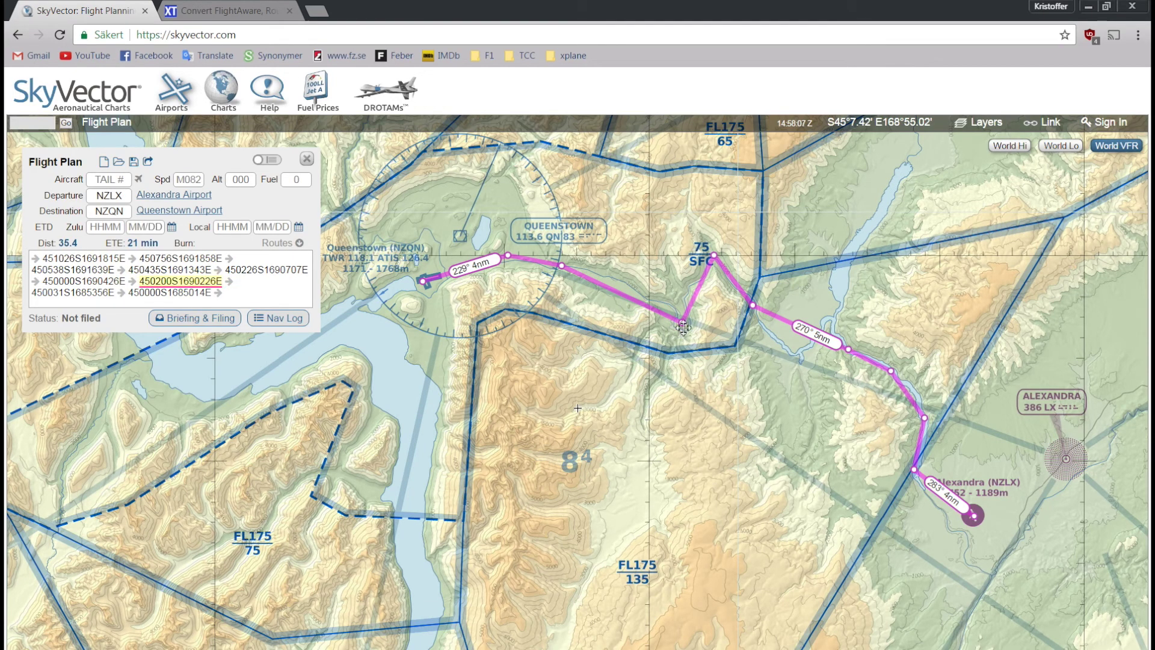
drag(683, 323, 665, 304)
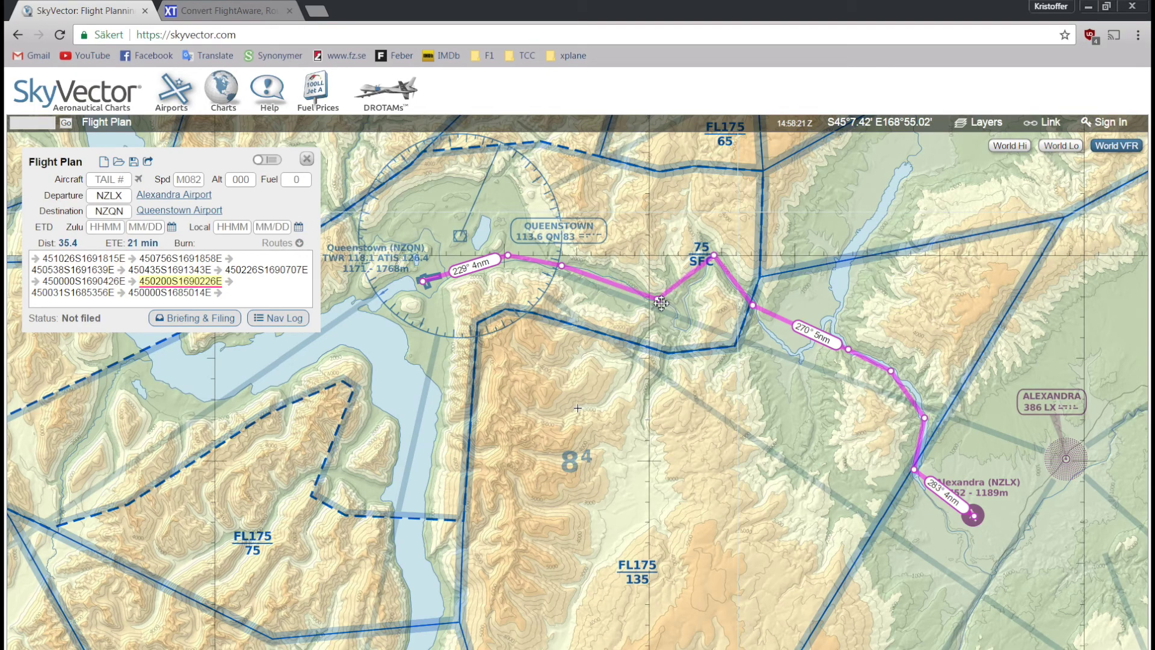
drag(661, 302, 659, 300)
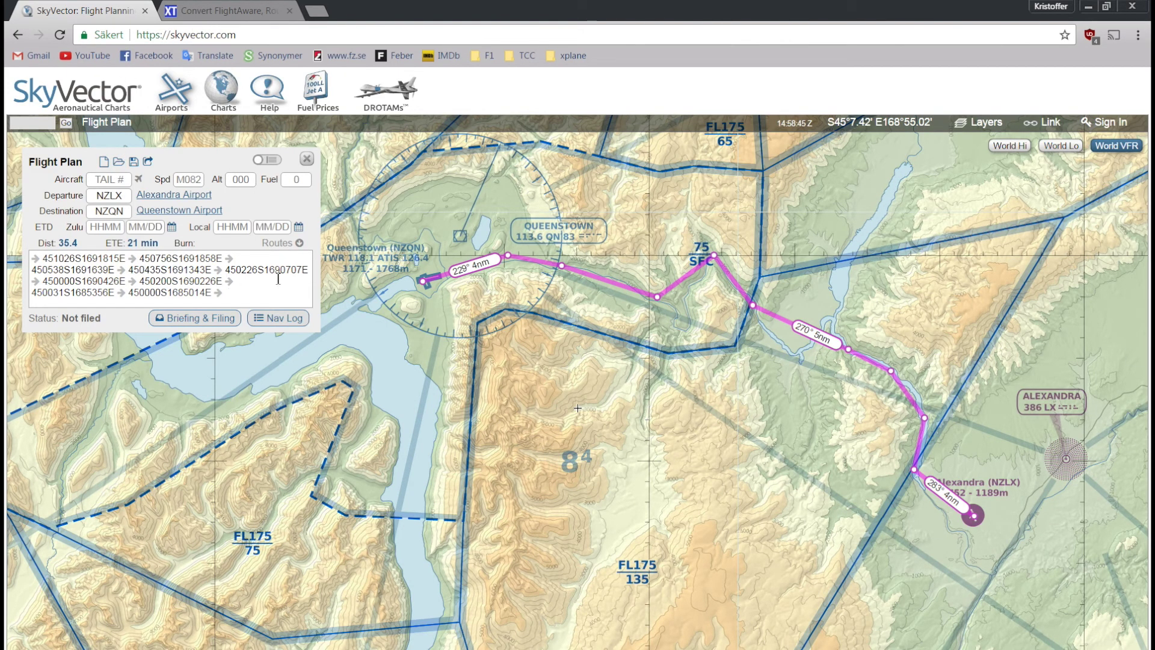
Generate the navigation log and copy its whole waypoint column with coordinates, from NZLX to NZQN.
click(280, 318)
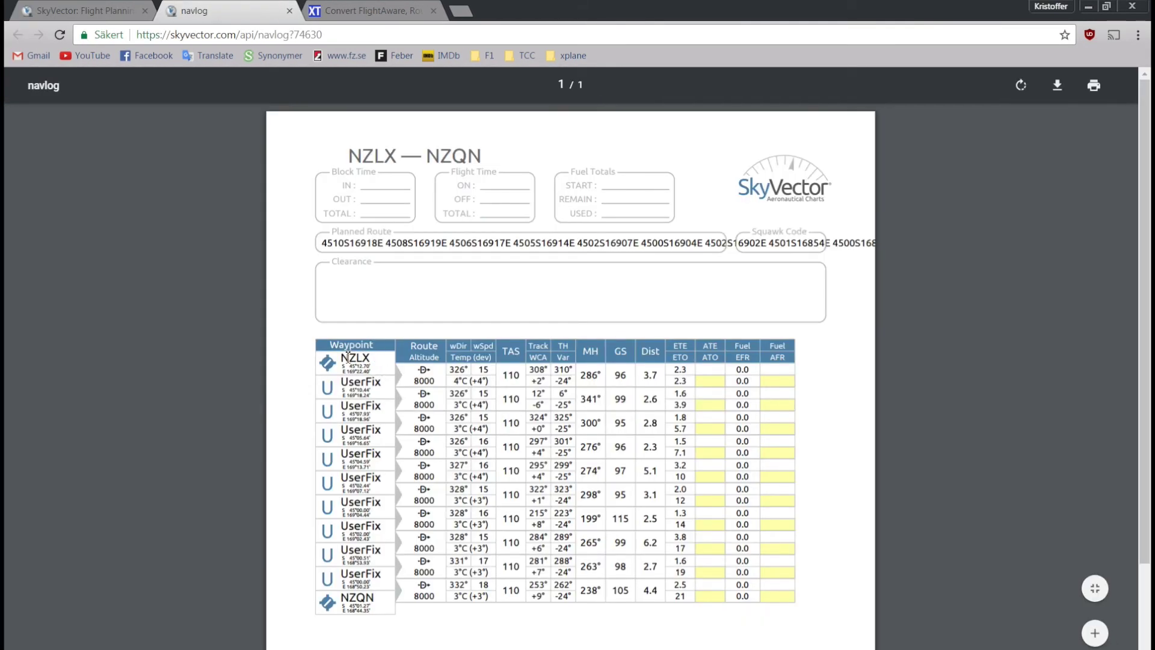
drag(348, 358, 378, 611)
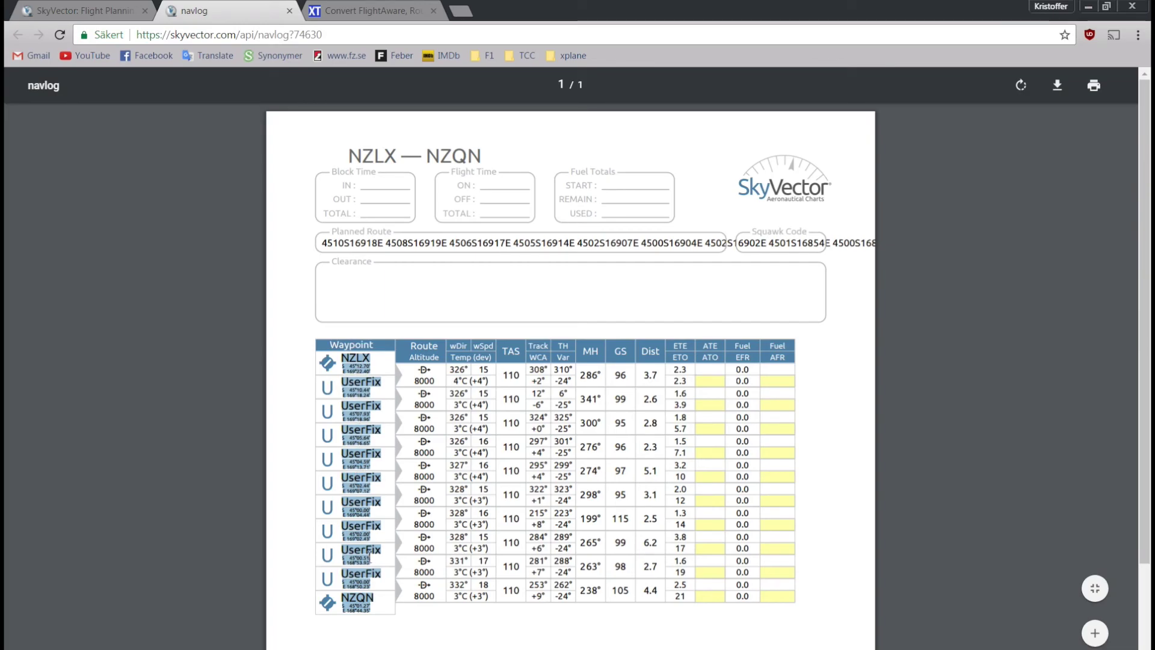
right_click(352, 499)
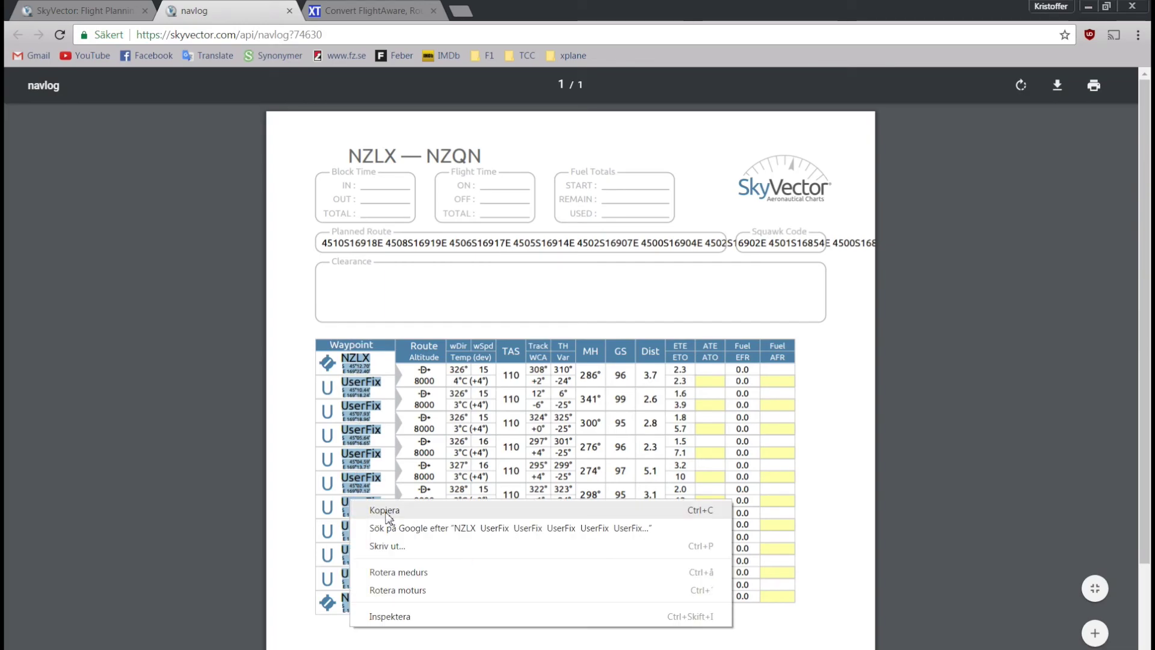
click(387, 511)
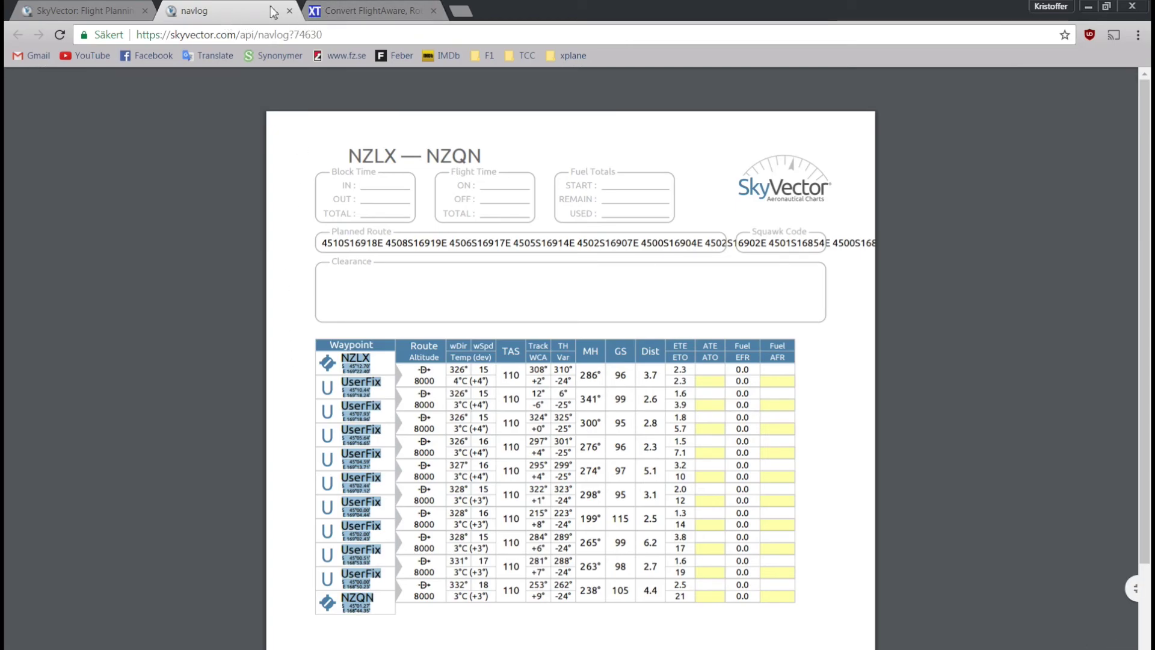
Switch to the X-Planetools Flight Plan Converter, paste the copied waypoints and check the list from its beginning.
click(370, 12)
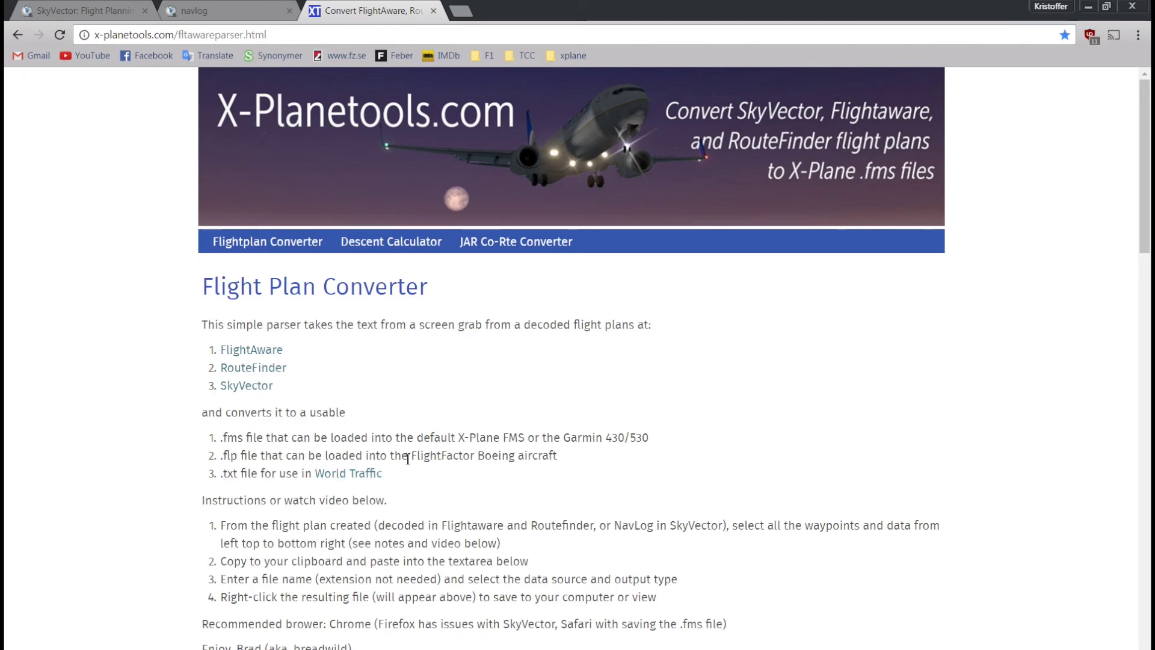
scroll(437, 318, down, 10)
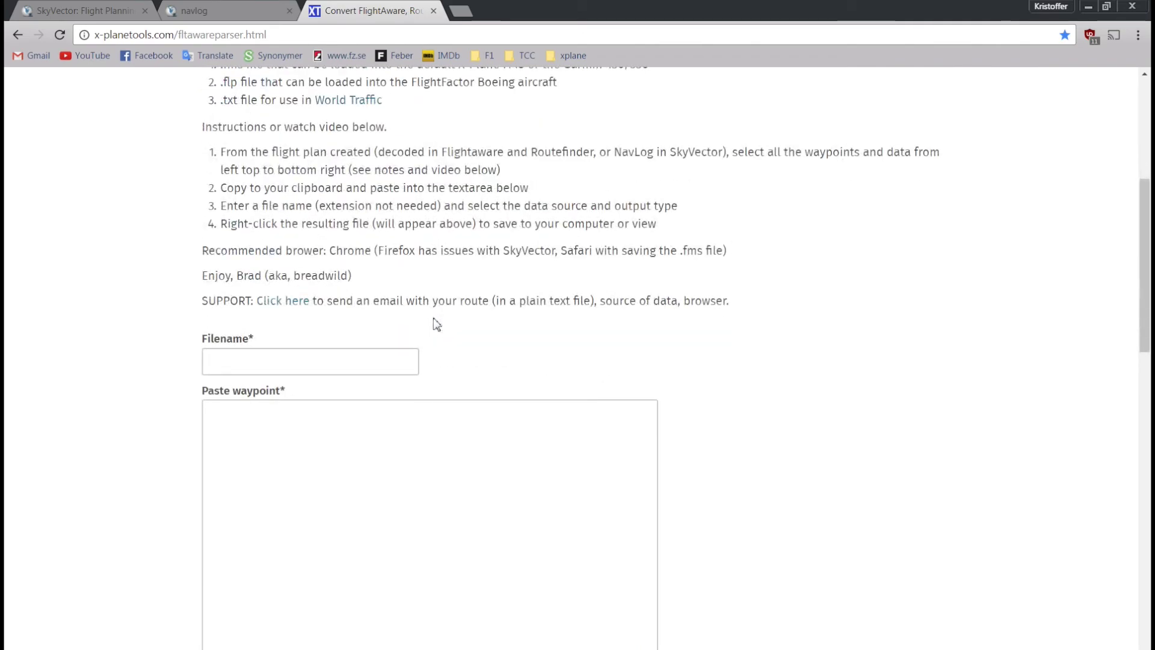
right_click(340, 334)
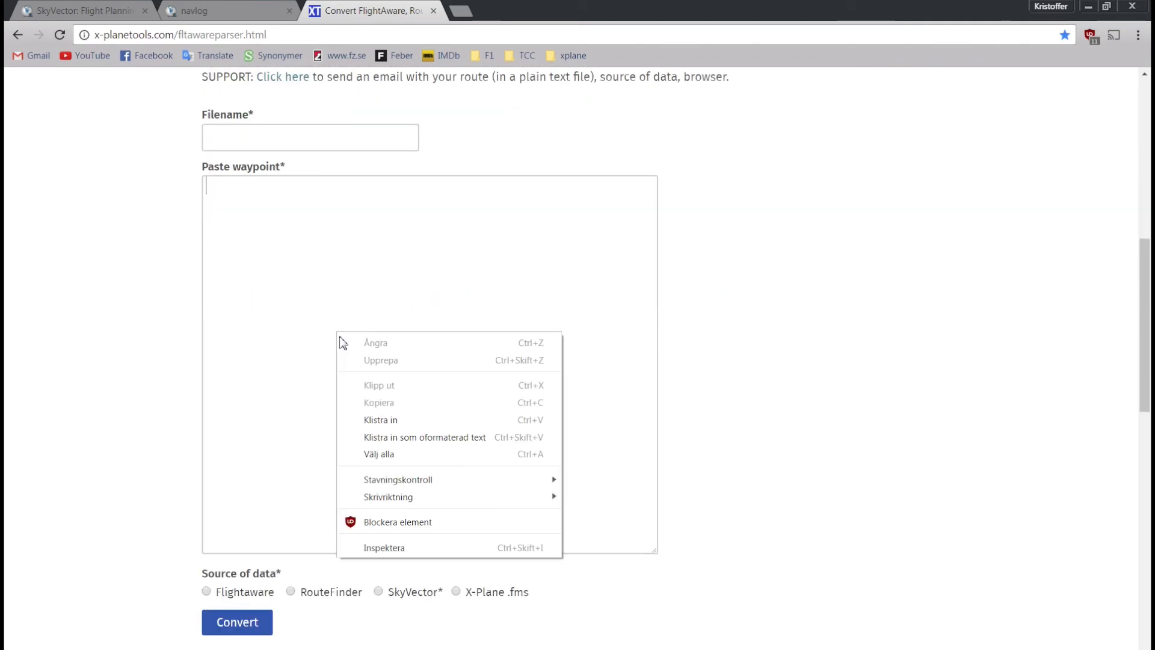
click(399, 420)
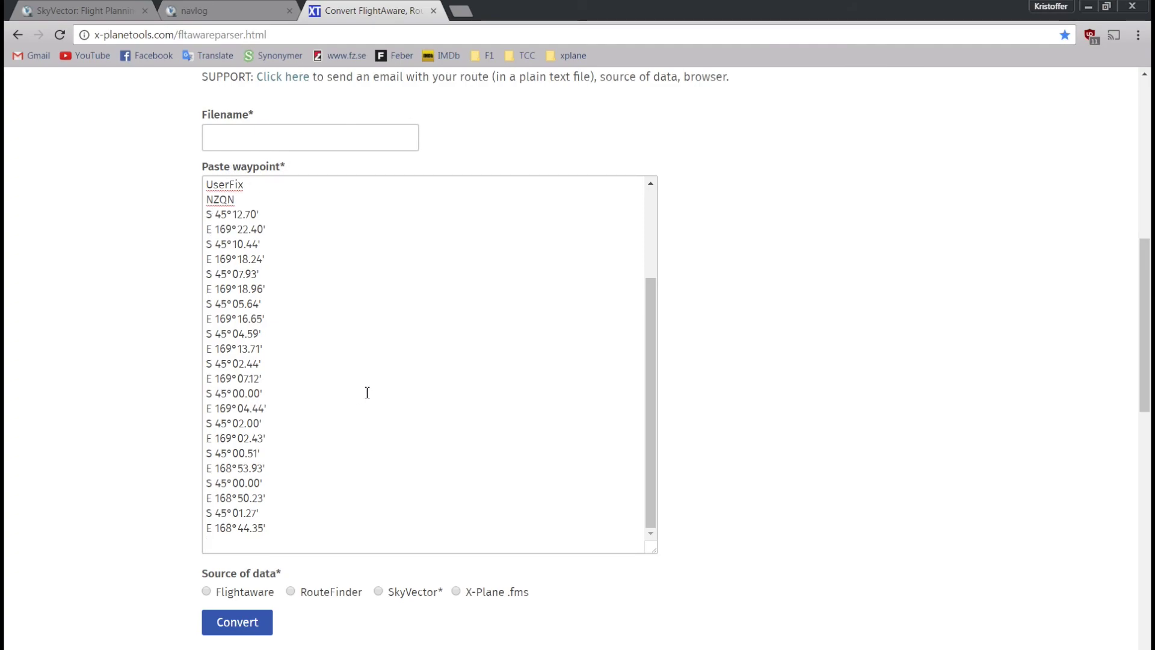
drag(650, 364, 648, 273)
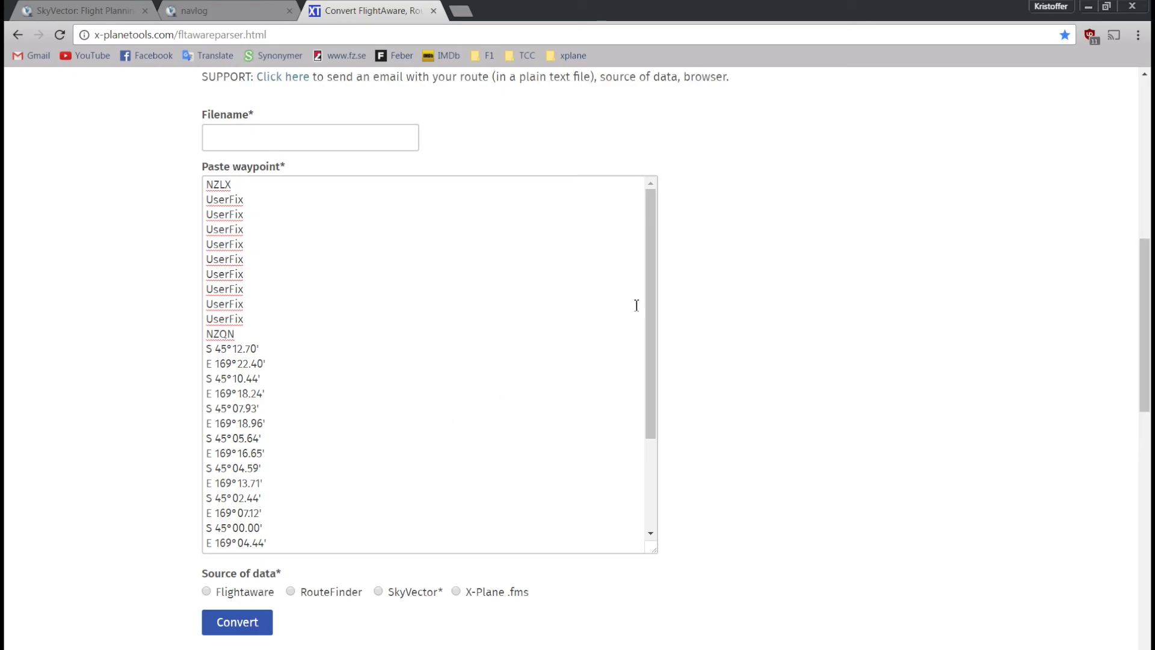
drag(649, 308, 678, 225)
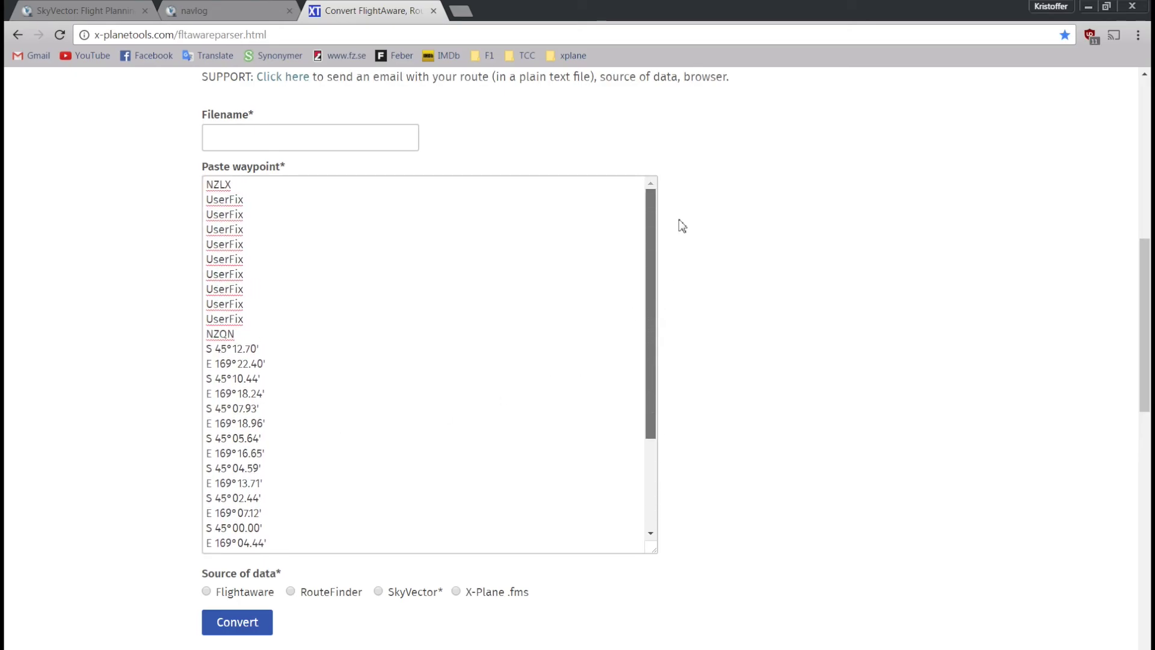
Enter "test" as the output file name for the converted flight plan.
scroll(150, 270, up, 4)
click(254, 364)
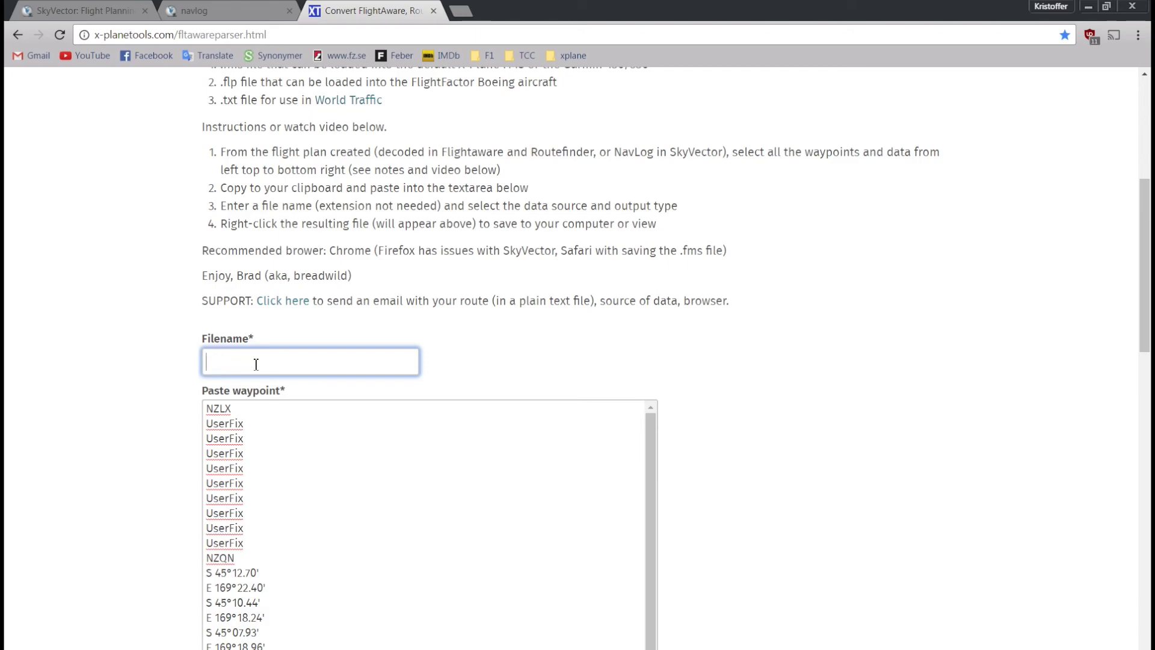
text(nzlx-)
key(BackSpace)
key(BackSpace)
key(BackSpace)
key(BackSpace)
key(BackSpace)
click(541, 370)
Convert the waypoints with SkyVector as the data source and X-Plane .fms as the output format.
scroll(149, 599, down, 5)
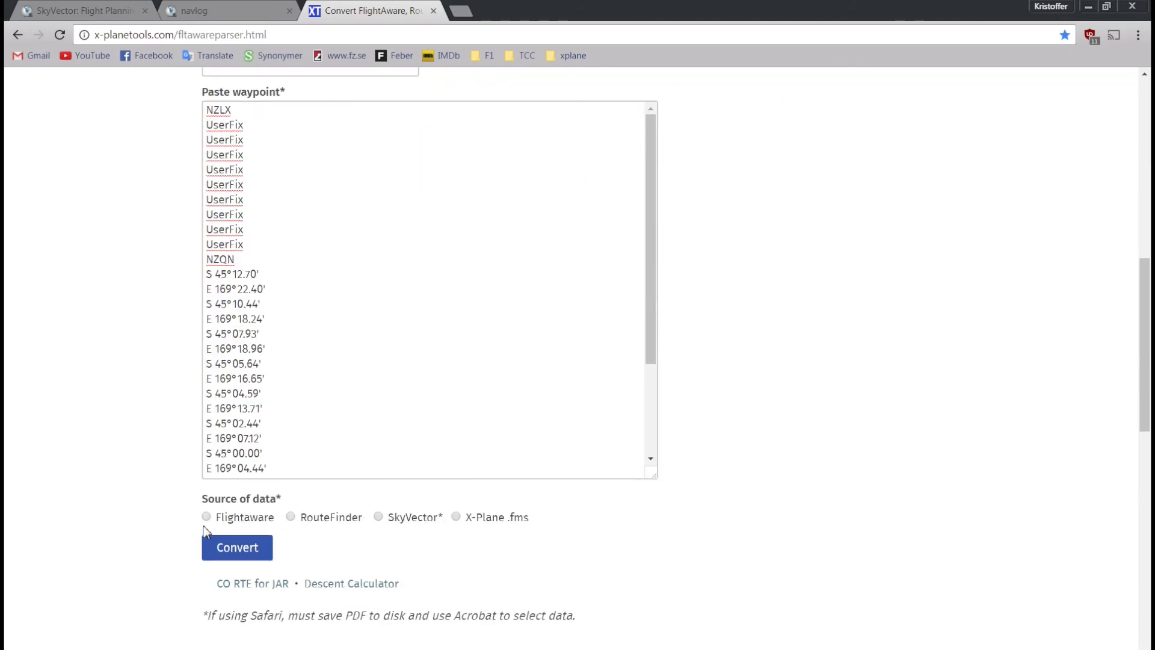
scroll(390, 592, up, 1)
click(390, 592)
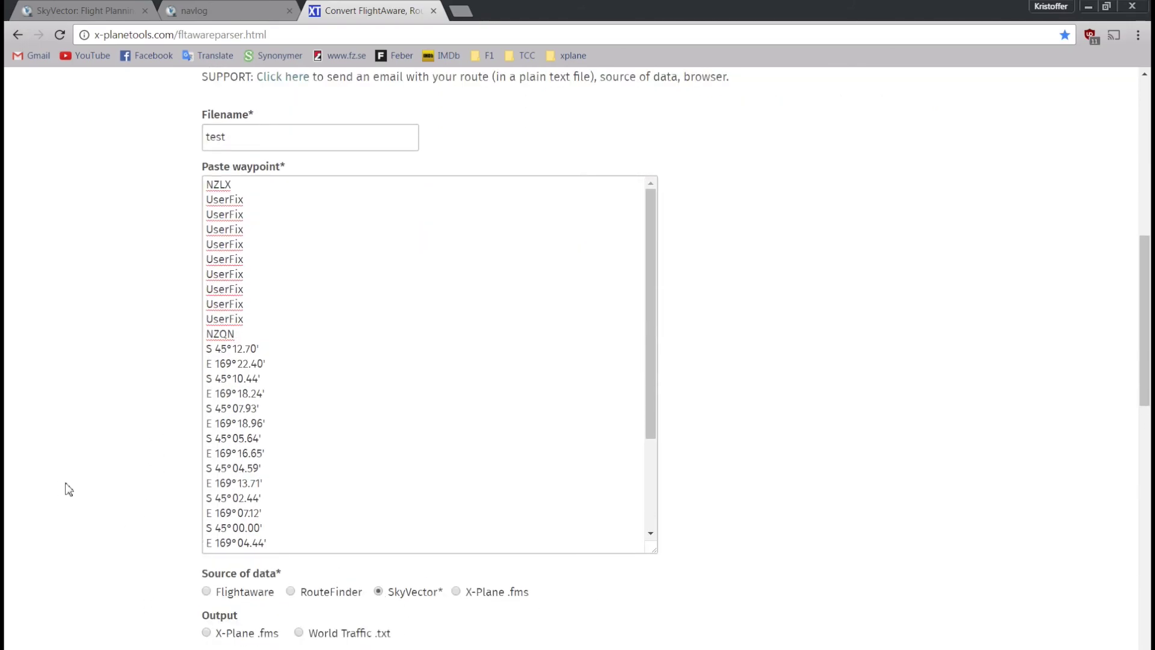
scroll(199, 504, down, 2)
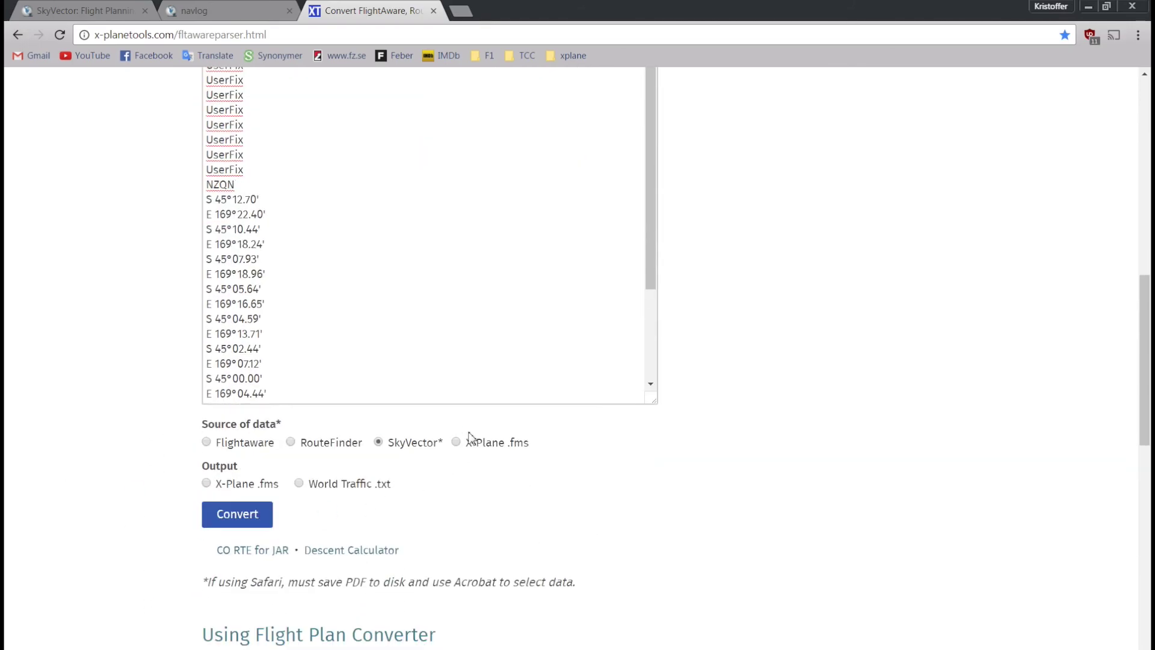
click(206, 484)
click(224, 523)
click(266, 518)
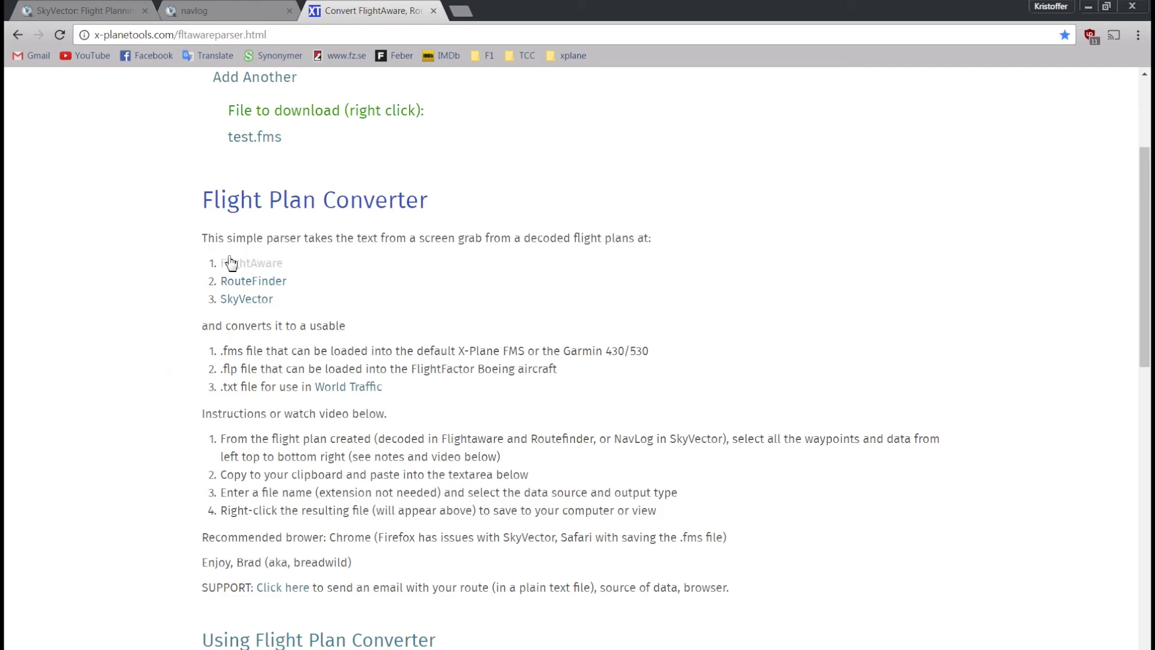
Save the generated test.fms file to the FMS plans folder inside X-Plane 11's Output folder.
scroll(435, 299, up, 4)
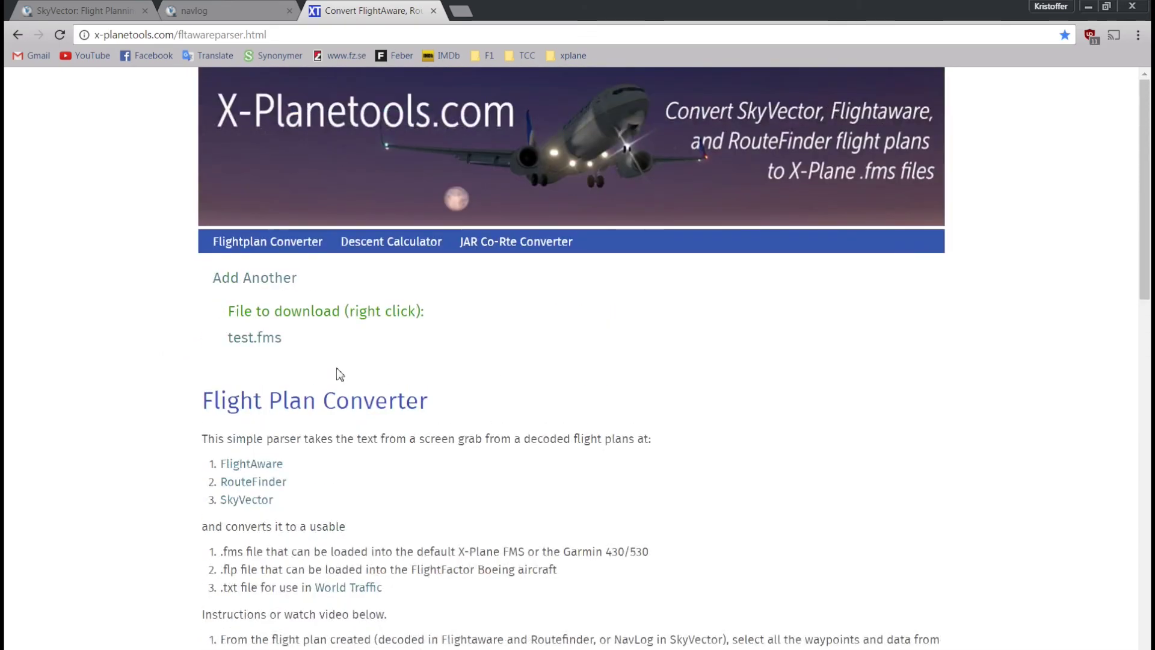
right_click(262, 345)
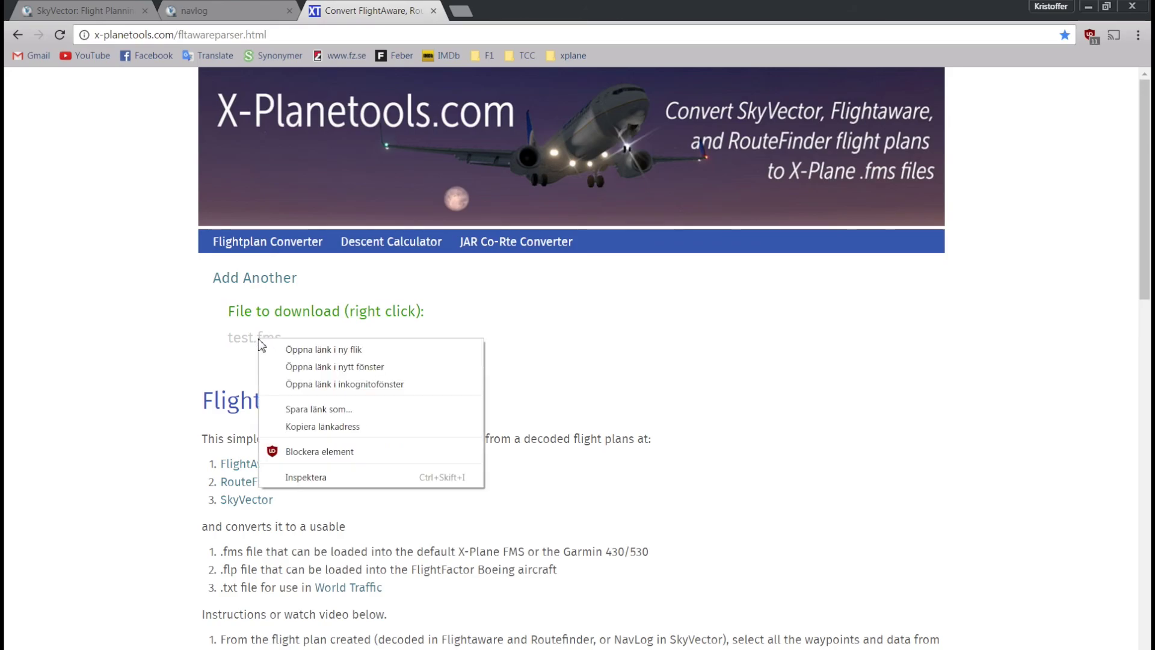
click(343, 411)
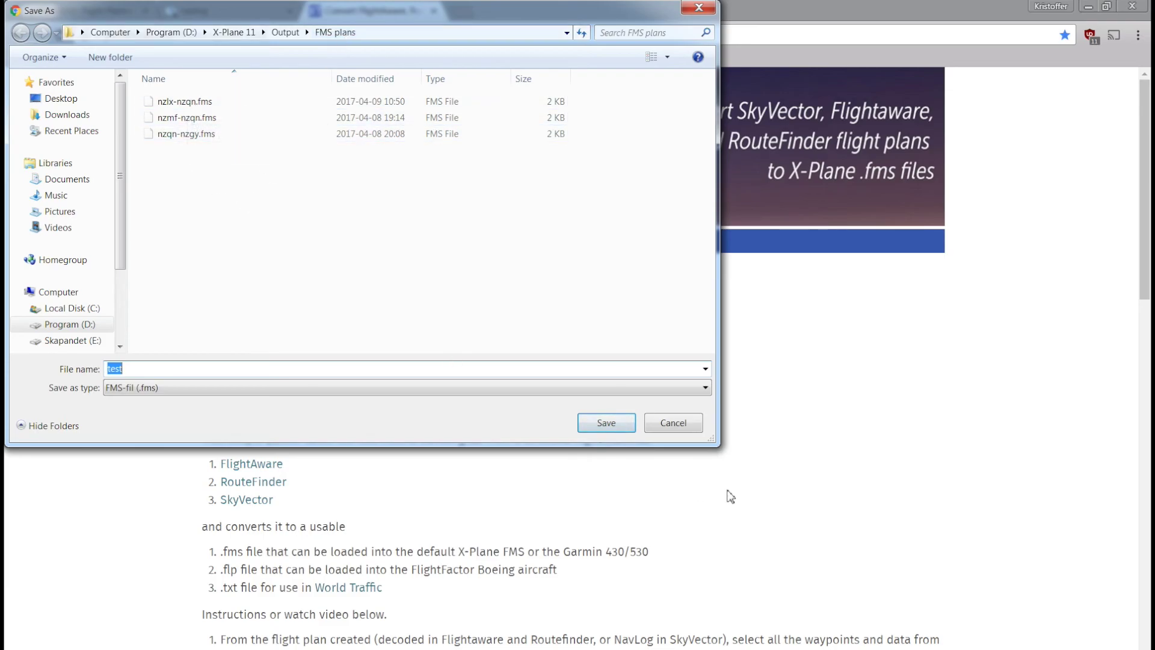
click(607, 422)
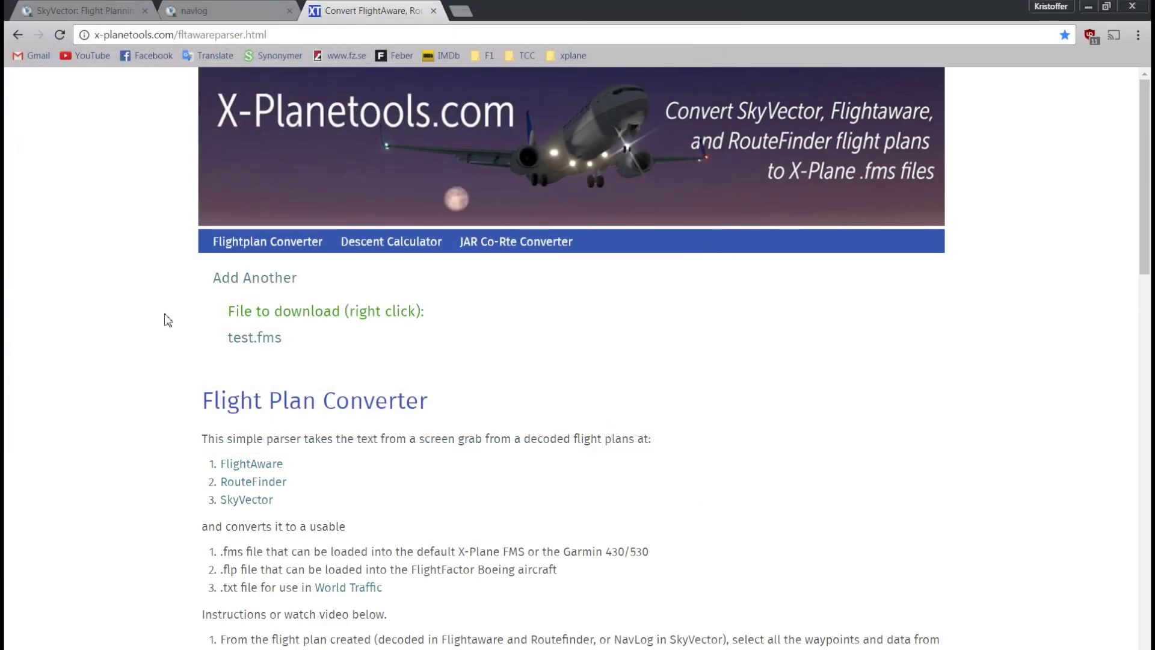
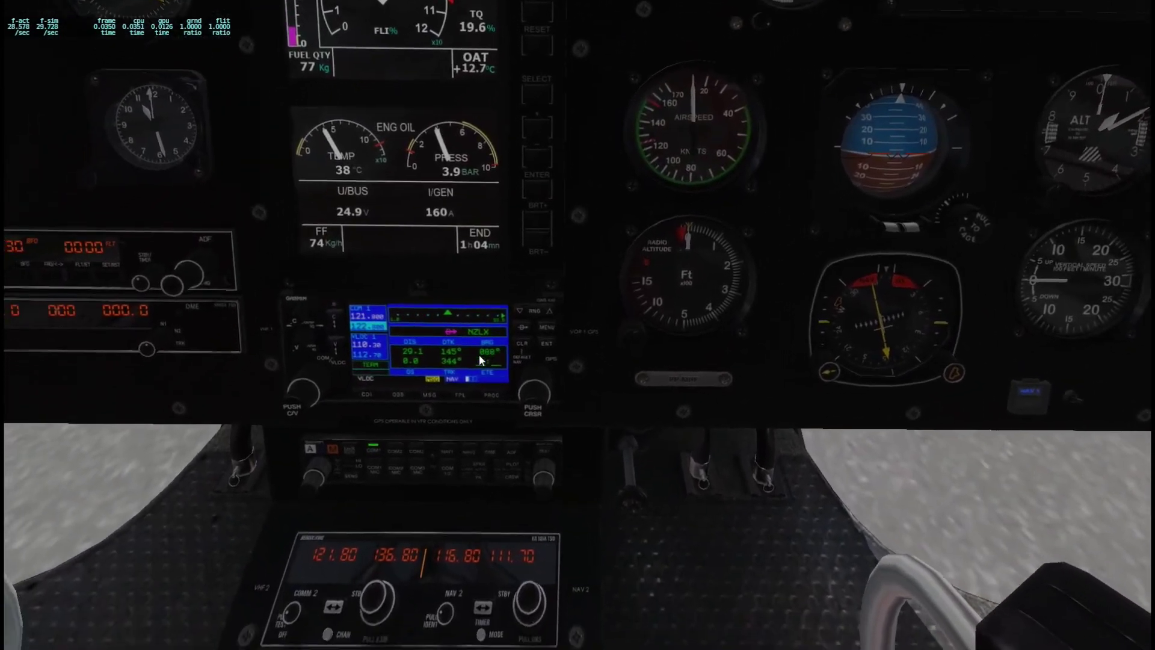
Switch to X-Plane 11 and bring up the flight plan catalog on the cockpit's Garmin GPS.
click(491, 354)
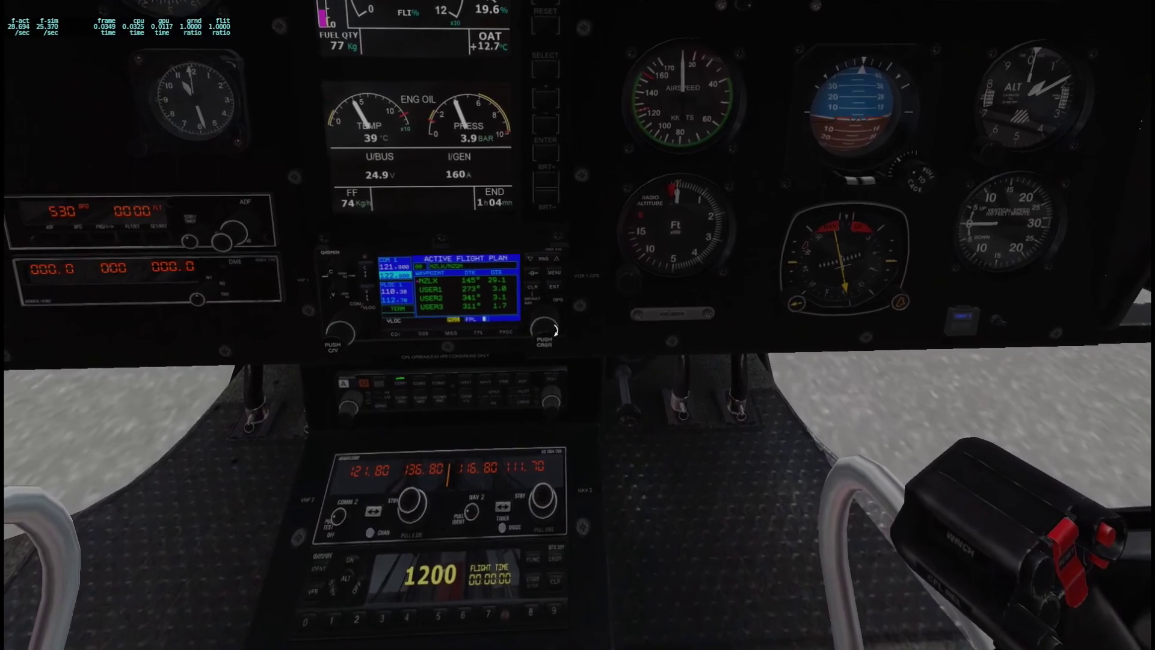
click(552, 347)
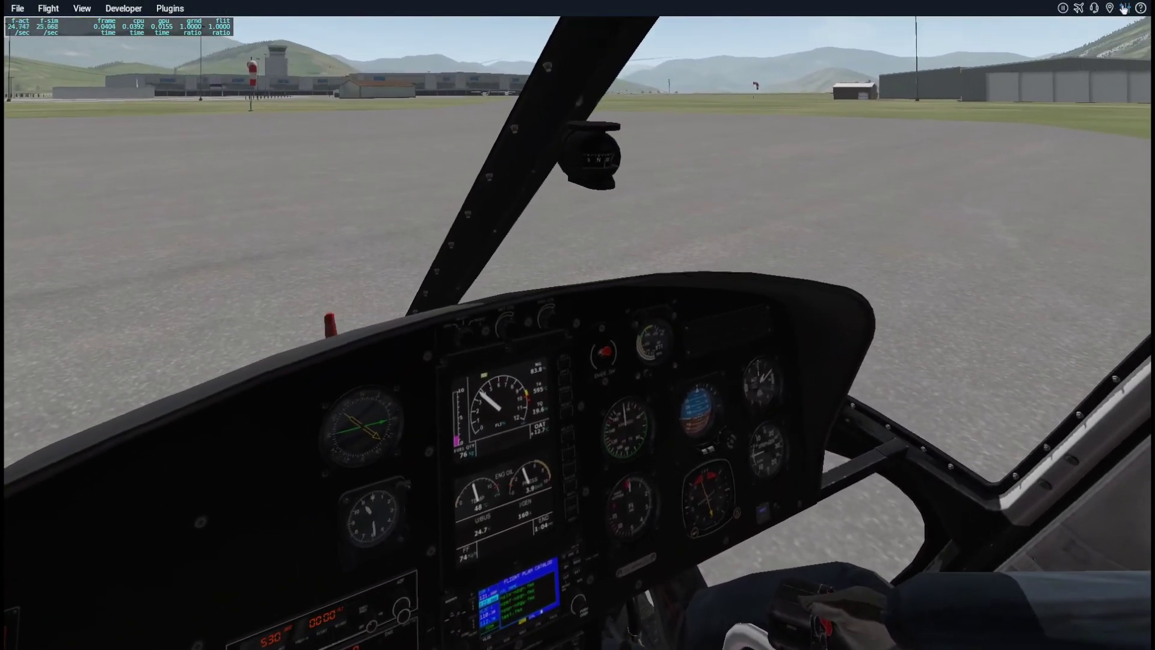
Search the keyboard settings for "cursor", check the key assigned to G430 NAV 1 push cursor, and return to the cockpit.
click(1124, 8)
click(431, 71)
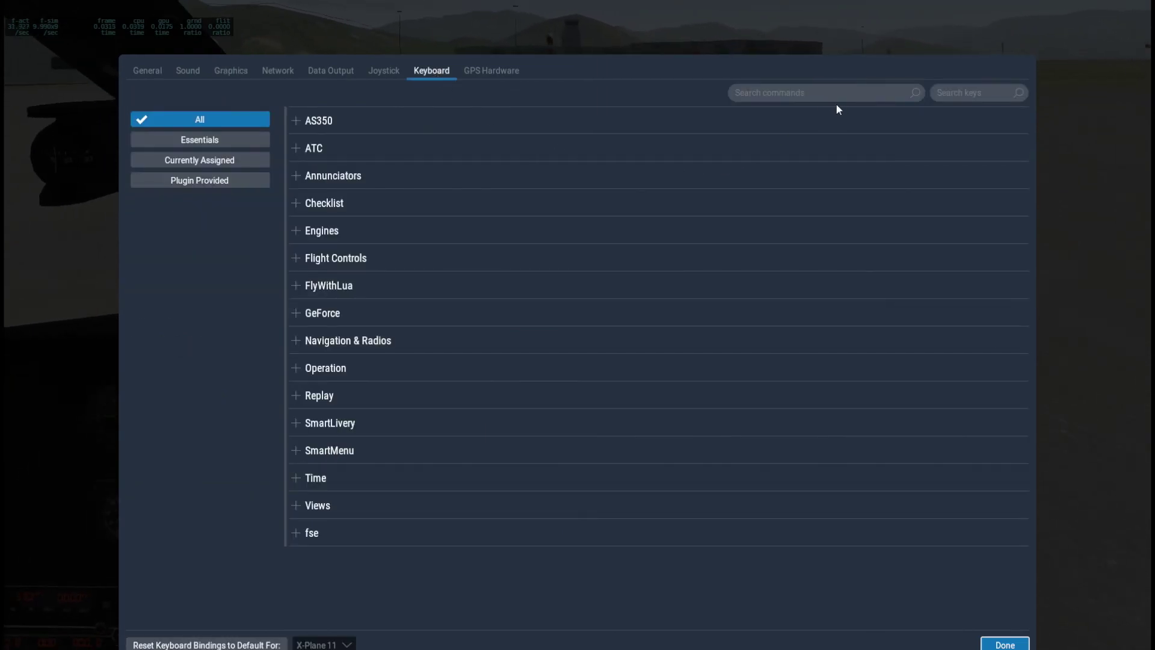
click(817, 95)
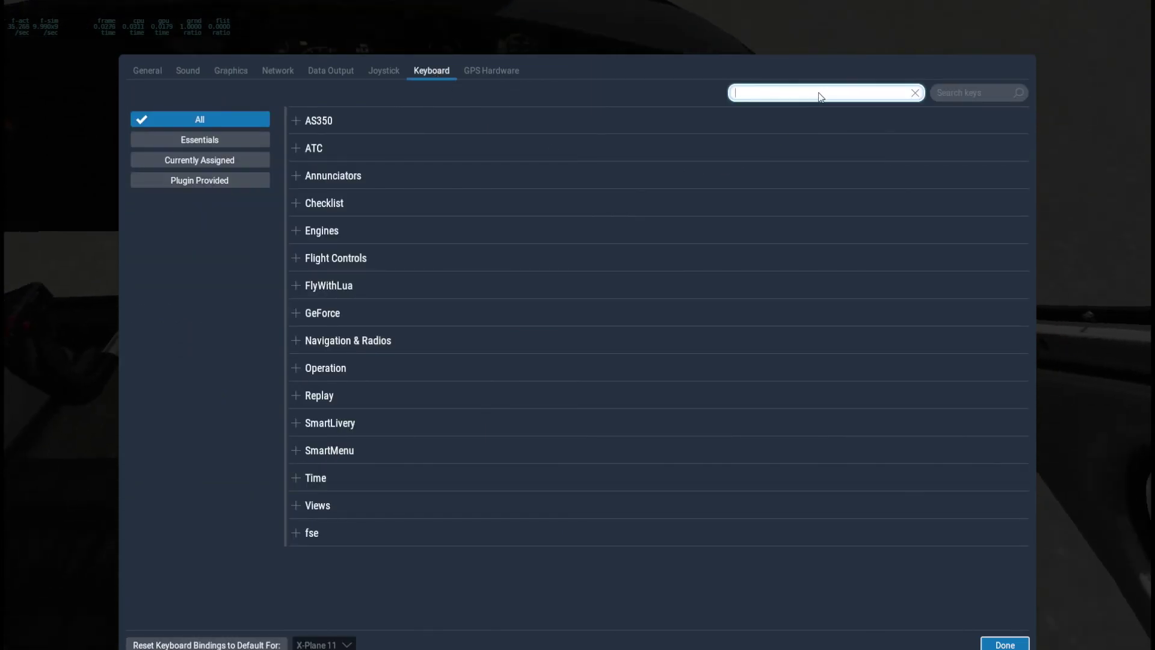
text(c)
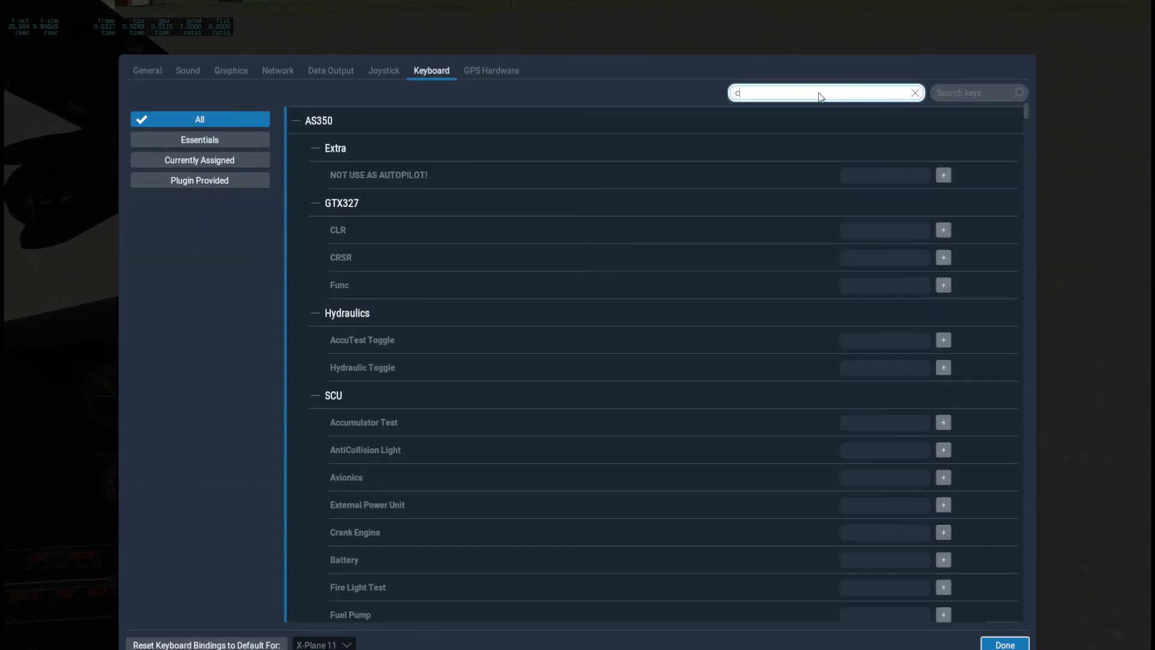
text(ursor)
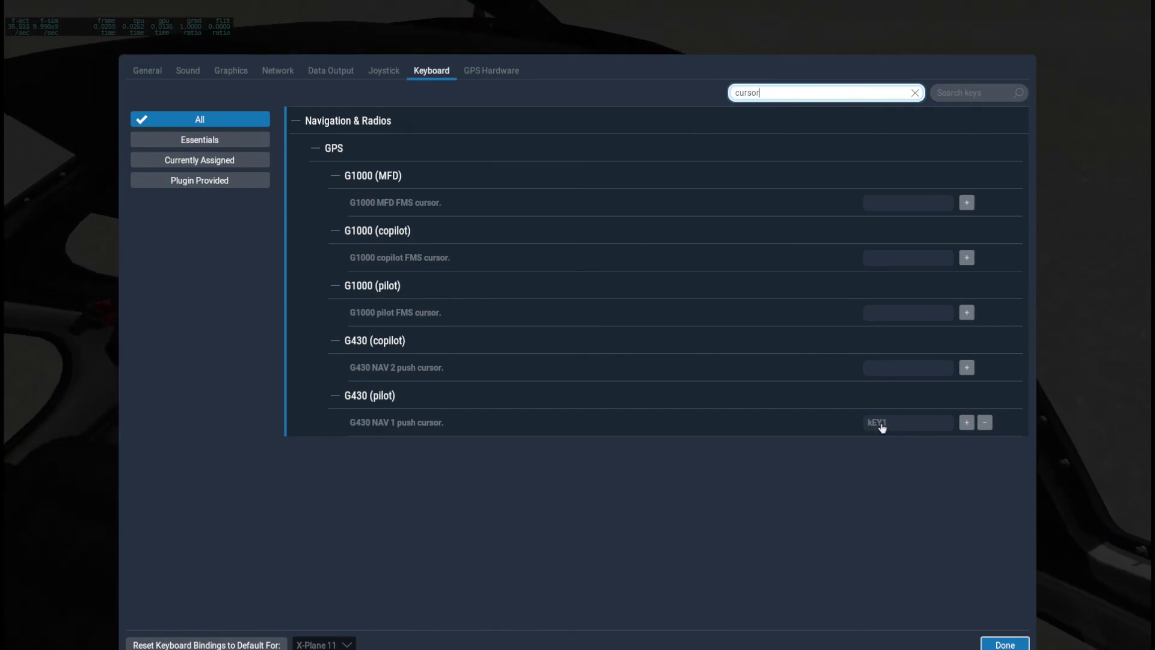
click(1009, 644)
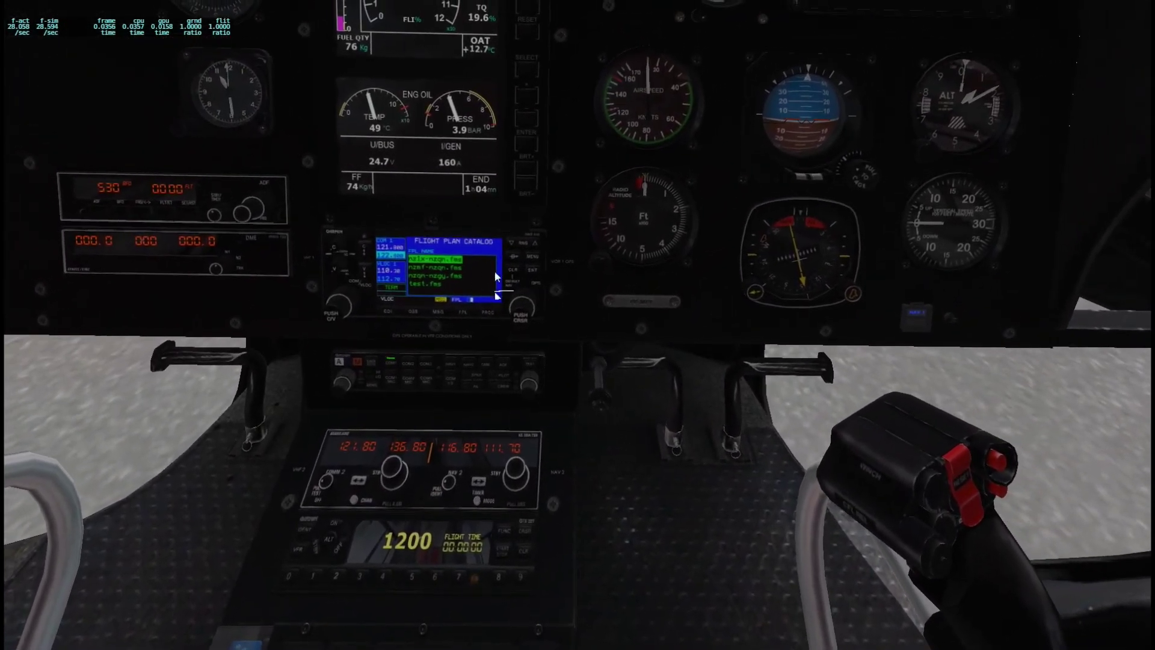
Select test.fms in the GPS flight plan catalog for loading.
click(519, 303)
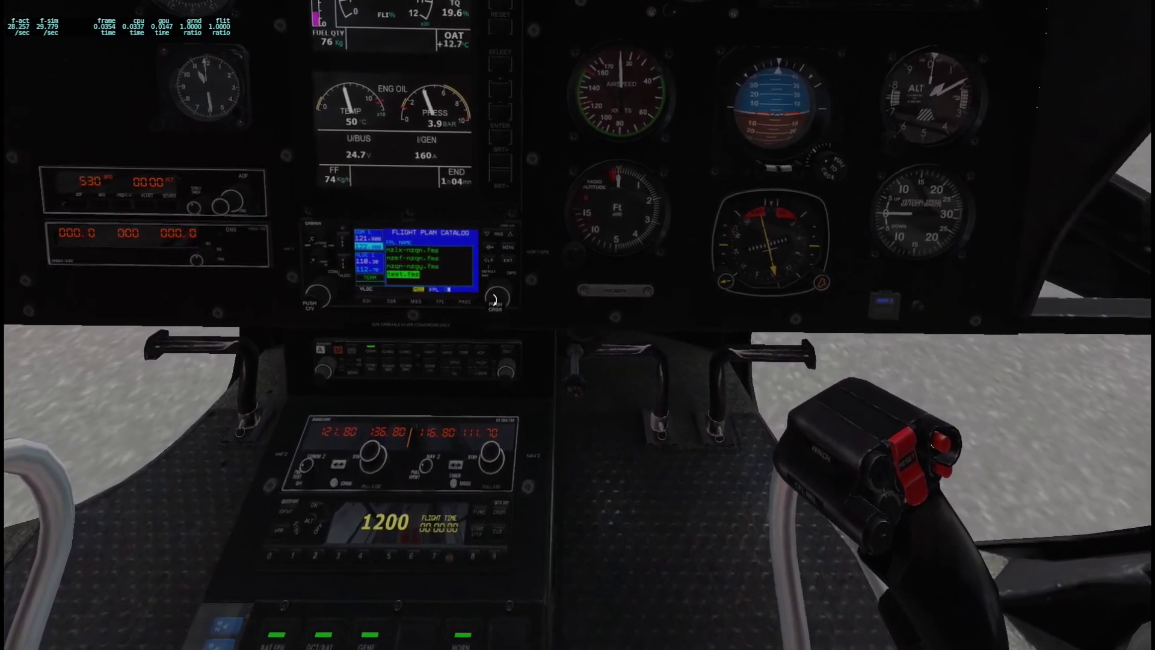
click(495, 259)
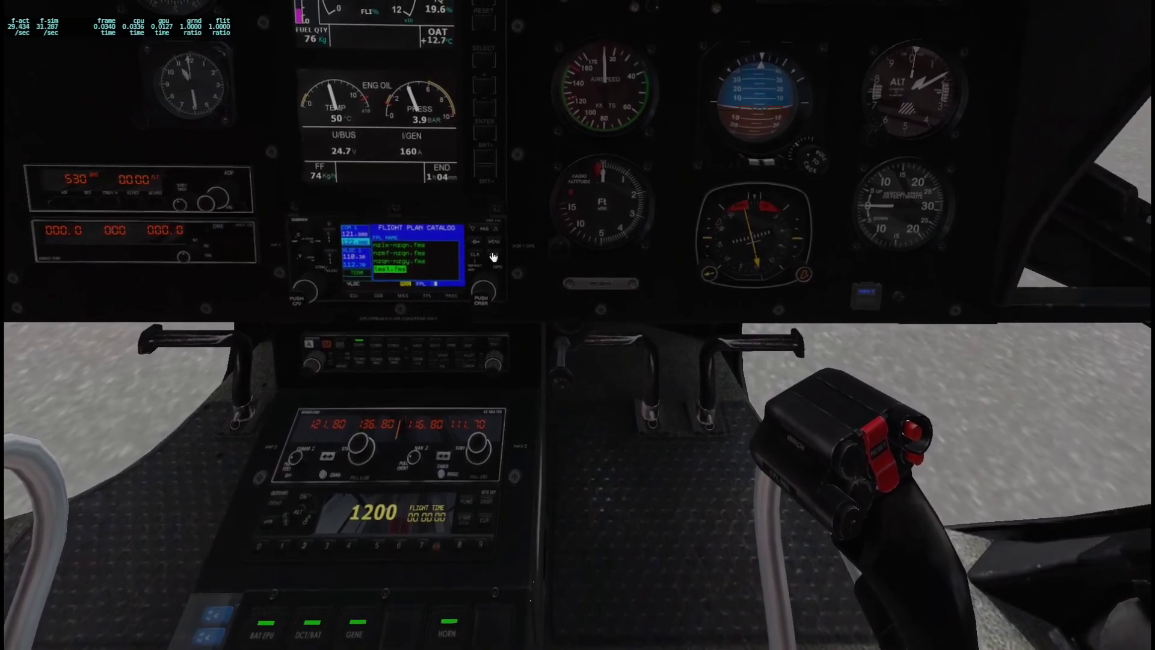